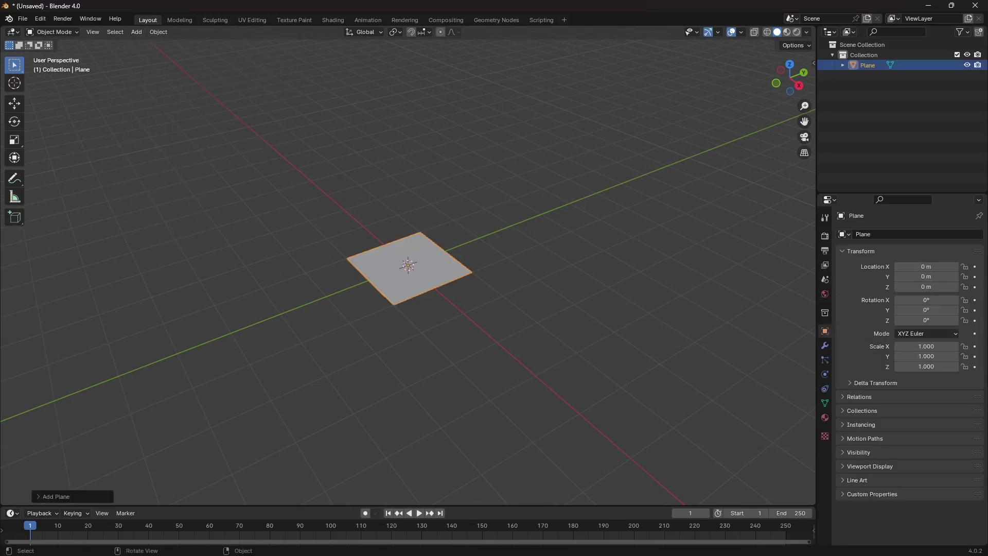
Enter Edit Mode on the plane and subdivide it four times into a 16 by 16 grid of faces.
{"action": "left_click", "coordinate": [52, 32]}
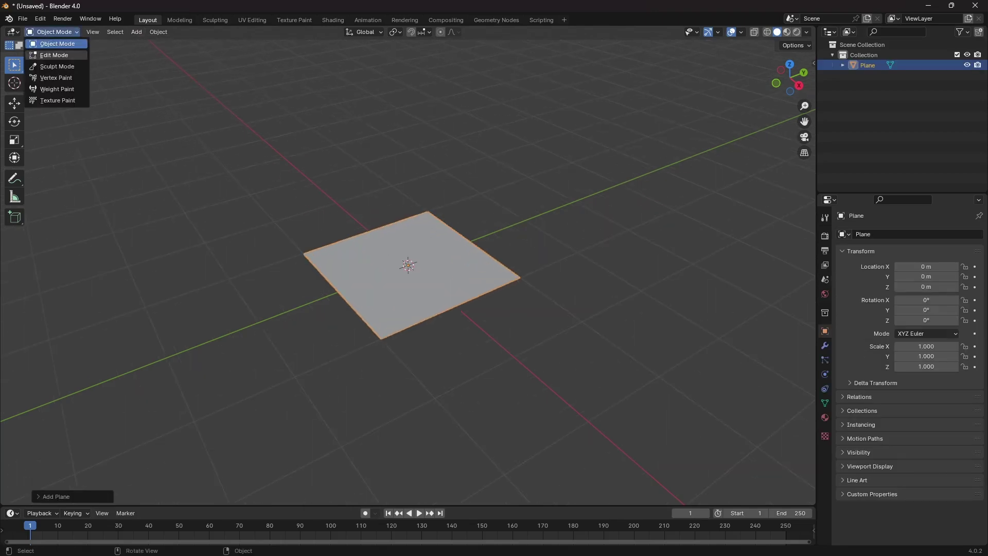
{"action": "left_click", "coordinate": [53, 55]}
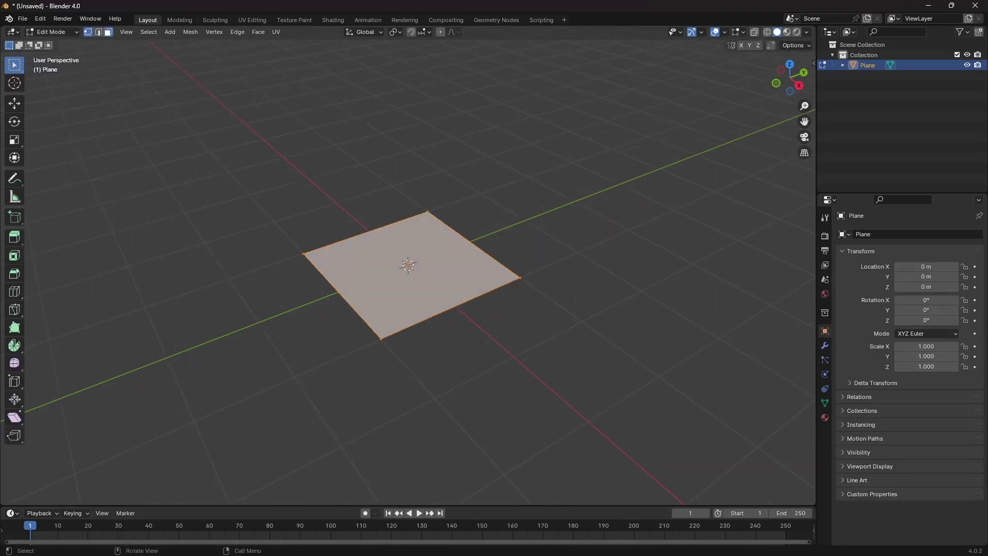
{"action": "key", "text": "ctrl+f"}
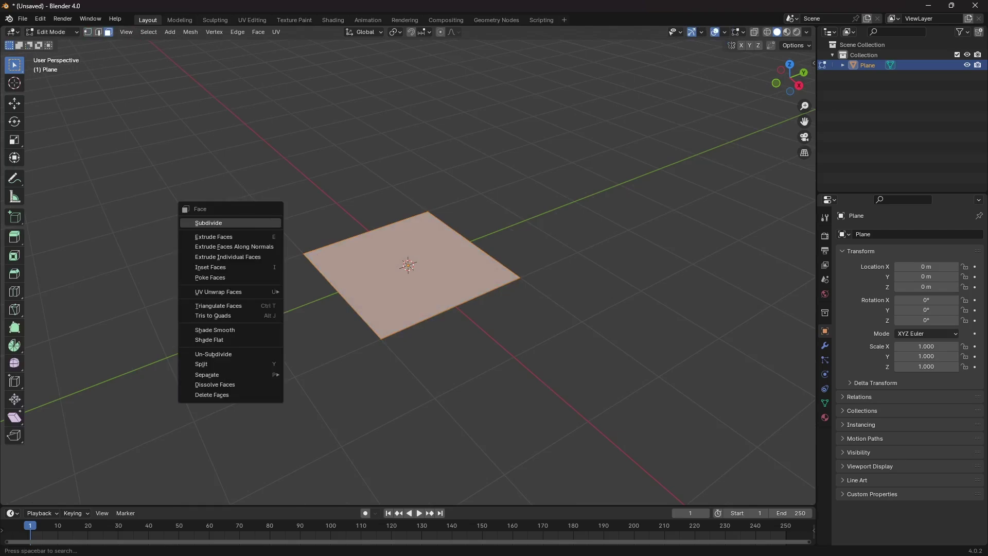
{"action": "left_click", "coordinate": [260, 223]}
{"action": "scroll", "coordinate": [260, 223], "scroll_direction": "up", "scroll_amount": 5}
{"action": "right_click", "coordinate": [260, 223]}
{"action": "left_click", "coordinate": [260, 222]}
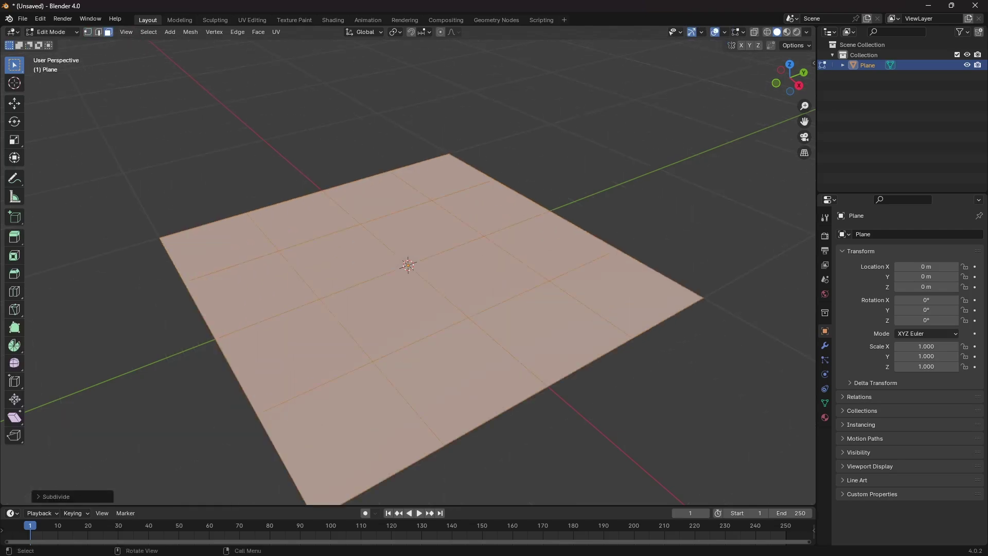
{"action": "right_click", "coordinate": [260, 223]}
{"action": "left_click", "coordinate": [261, 223]}
{"action": "key", "text": "ctrl+f"}
{"action": "key", "text": "Return"}
{"action": "middle_click_drag", "start_coordinate": [291, 222], "coordinate": [374, 269]}
{"action": "right_click", "coordinate": [374, 269]}
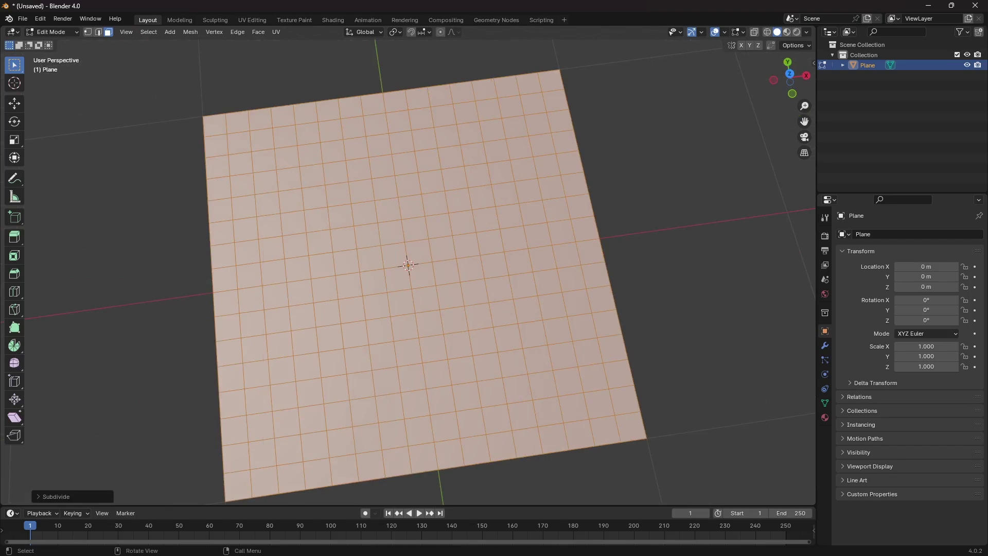
{"action": "key", "text": "ctrl+f"}
{"action": "left_click", "coordinate": [344, 270]}
{"action": "scroll", "coordinate": [345, 270], "scroll_direction": "up", "scroll_amount": 1}
{"action": "mouse_move", "coordinate": [345, 270]}
{"action": "middle_mouse_down"}
{"action": "mouse_move", "coordinate": [324, 293]}
{"action": "mouse_move", "coordinate": [314, 283]}
{"action": "mouse_move", "coordinate": [345, 267]}
{"action": "middle_mouse_up"}
{"action": "scroll", "coordinate": [341, 279], "scroll_direction": "down", "scroll_amount": 1}
{"action": "scroll", "coordinate": [314, 283], "scroll_direction": "down", "scroll_amount": 1}
{"action": "key", "text": "ctrl+z"}
Set the view to top orthographic, activate the Move tool and deselect all faces of the grid.
{"action": "key", "text": "KP_7"}
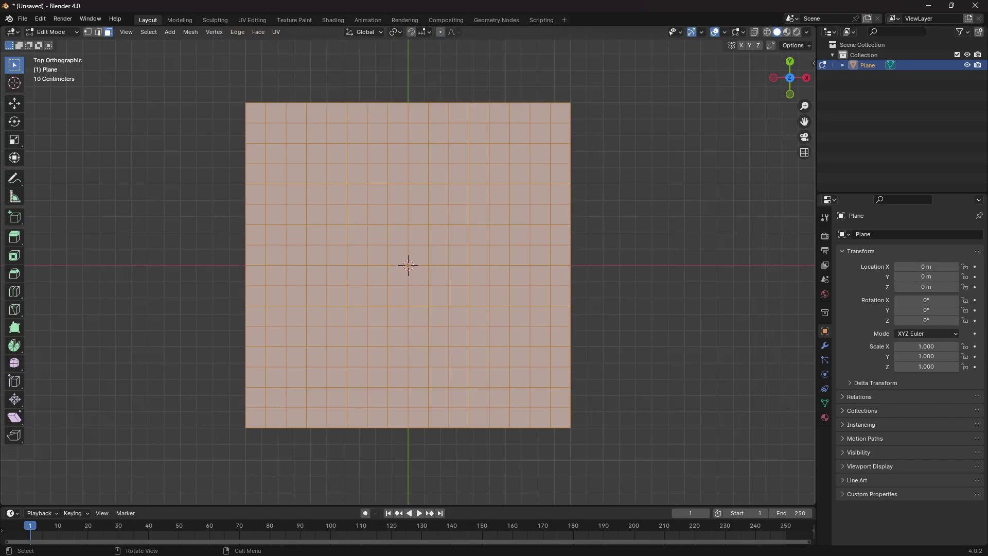
{"action": "key", "text": "shift+space"}
{"action": "key", "text": "space"}
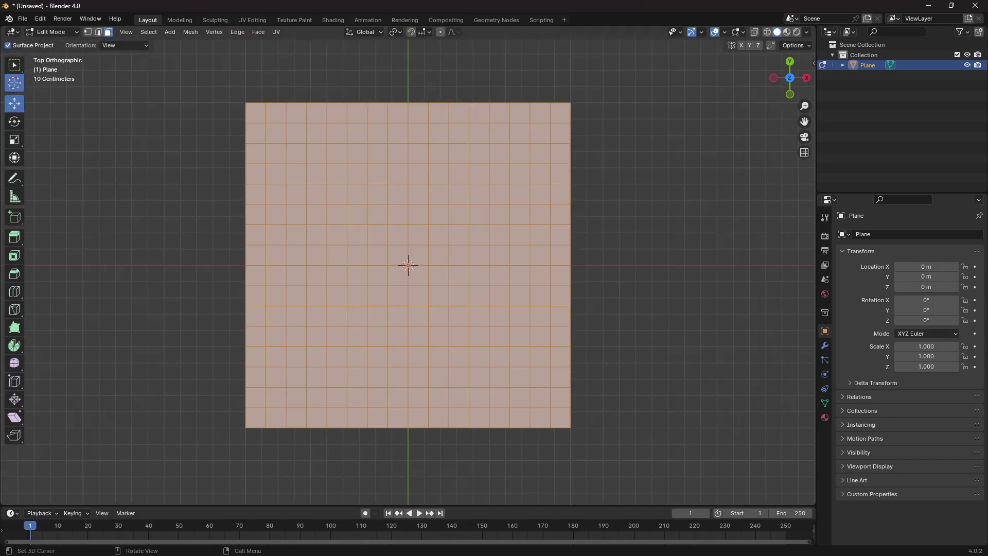
{"action": "key", "text": "shift+space"}
{"action": "key", "text": "g"}
{"action": "scroll", "coordinate": [408, 265], "scroll_direction": "up", "scroll_amount": 3}
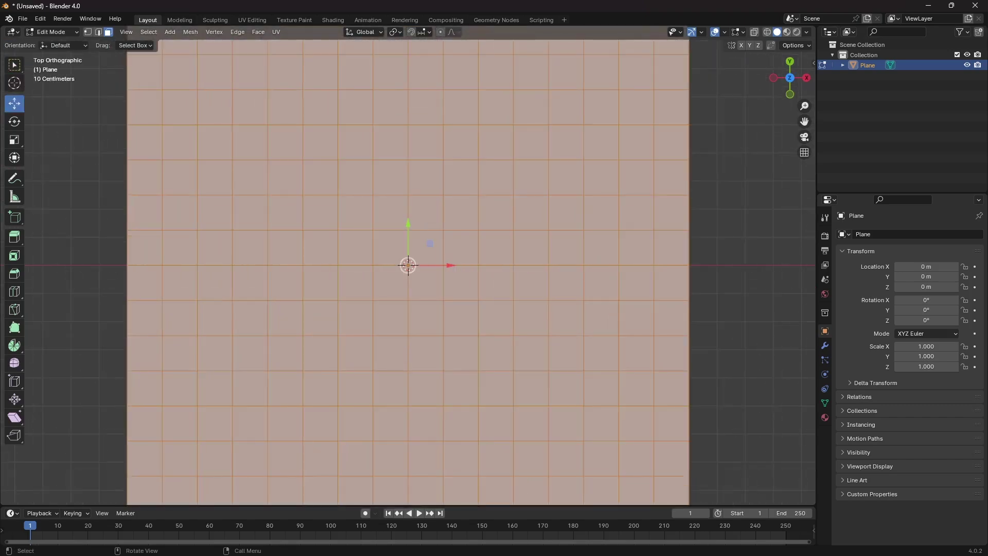
{"action": "key", "text": "alt+a"}
{"action": "scroll", "coordinate": [408, 265], "scroll_direction": "up", "scroll_amount": 2}
{"action": "scroll", "coordinate": [408, 265], "scroll_direction": "down", "scroll_amount": 3}
{"action": "scroll", "coordinate": [408, 265], "scroll_direction": "up", "scroll_amount": 1}
Select the two-by-two block of faces directly up-left of the grid's centre.
{"action": "left_click", "coordinate": [355, 213]}
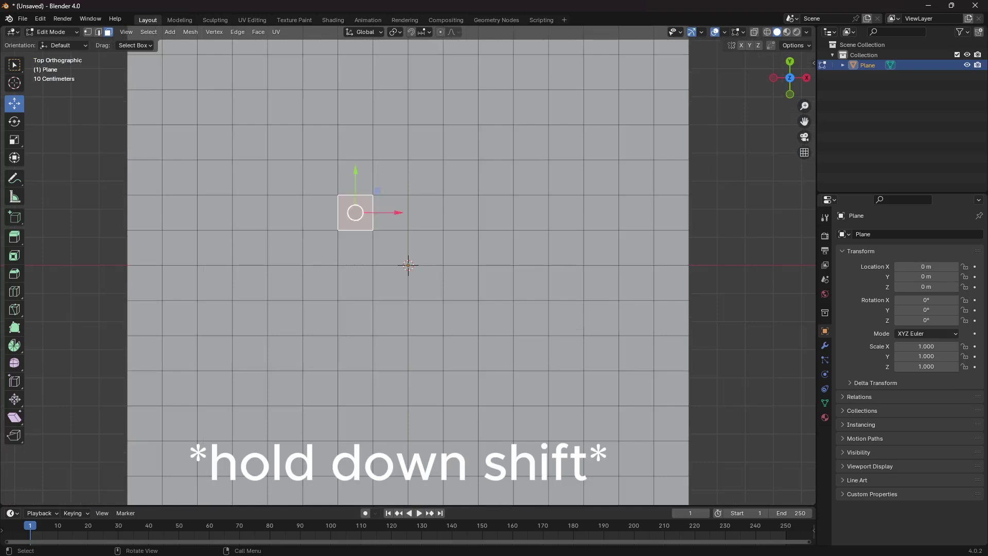
{"action": "left_click", "coordinate": [390, 212], "text": "shift"}
{"action": "left_click", "coordinate": [390, 247], "text": "shift"}
{"action": "left_click", "coordinate": [355, 248], "text": "shift"}
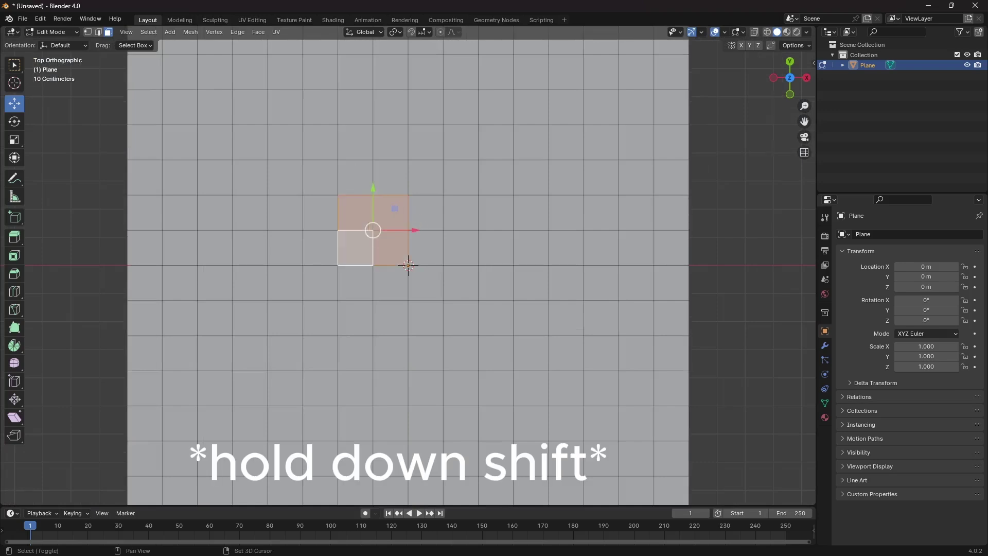
{"action": "scroll", "coordinate": [408, 265], "scroll_direction": "up", "scroll_amount": 2}
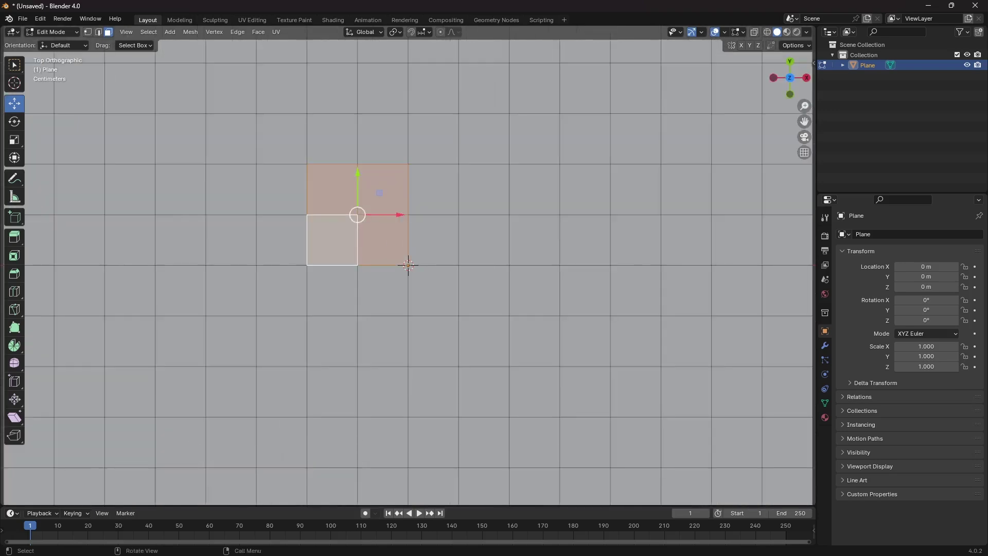
{"action": "scroll", "coordinate": [408, 265], "scroll_direction": "down", "scroll_amount": 4}
{"action": "scroll", "coordinate": [408, 265], "scroll_direction": "up", "scroll_amount": 2}
Add the six faces in the row just above the X axis, running right from the selected block.
{"action": "left_click", "coordinate": [426, 247], "text": "shift"}
{"action": "left_click", "coordinate": [460, 248], "text": "shift"}
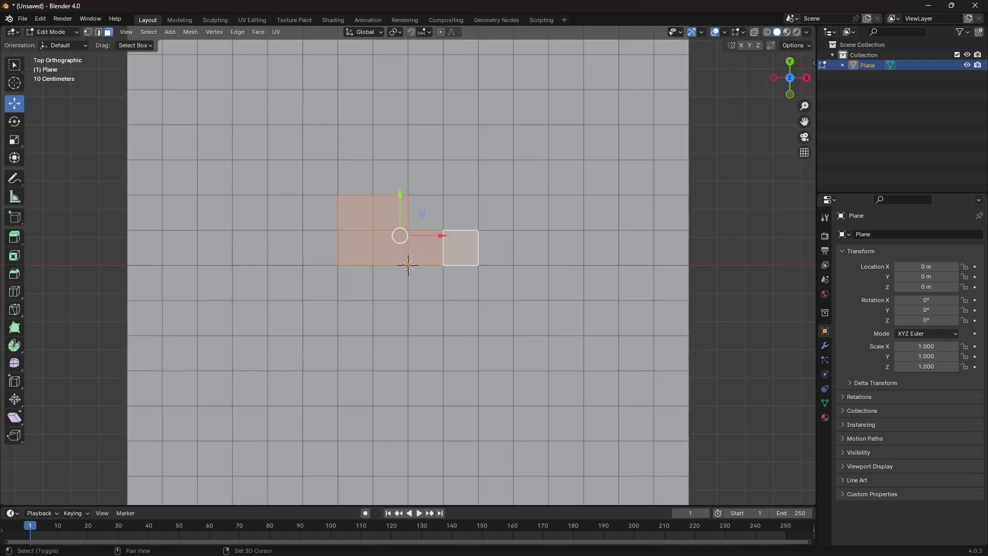
{"action": "left_click", "coordinate": [496, 248], "text": "shift"}
{"action": "left_click", "coordinate": [531, 247], "text": "shift"}
{"action": "left_click", "coordinate": [601, 247], "text": "shift"}
{"action": "left_click", "coordinate": [566, 248], "text": "shift"}
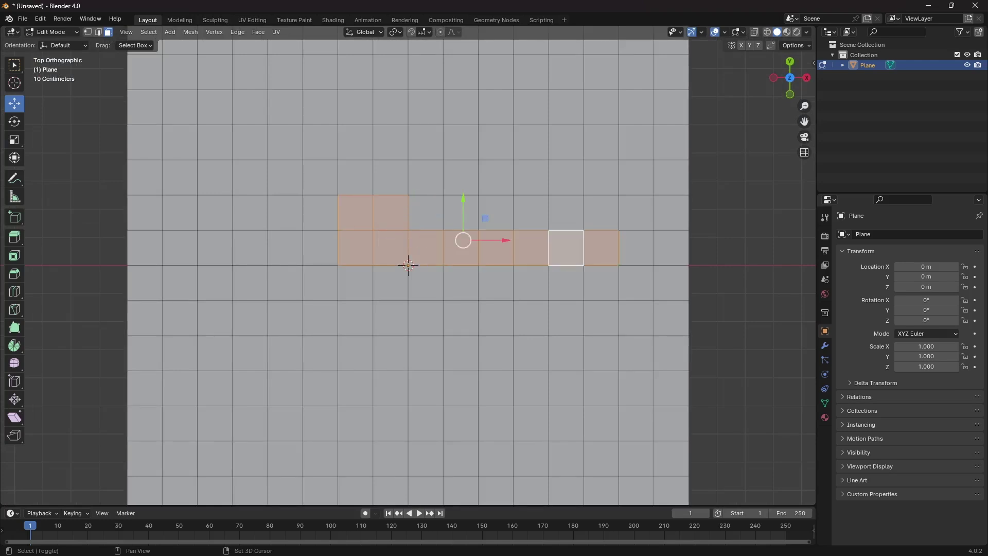
Add a four-face column rising from the second face of that row, then four more faces running right from its upper end.
{"action": "left_click", "coordinate": [461, 213], "text": "shift"}
{"action": "left_click", "coordinate": [461, 177], "text": "shift"}
{"action": "left_click", "coordinate": [461, 142], "text": "shift"}
{"action": "left_click", "coordinate": [461, 107], "text": "shift"}
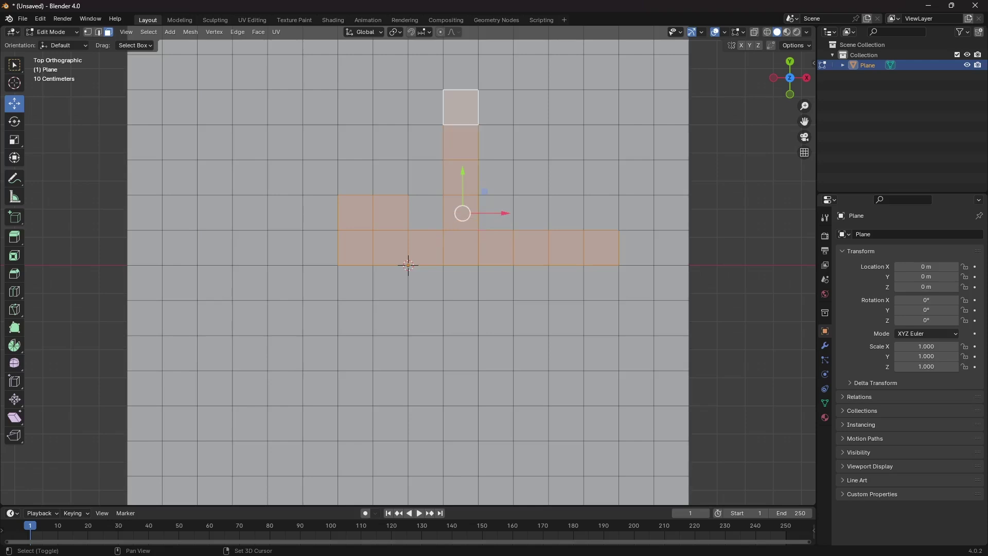
{"action": "left_click", "coordinate": [496, 108], "text": "shift"}
{"action": "left_click", "coordinate": [531, 107], "text": "shift"}
{"action": "left_click", "coordinate": [566, 108], "text": "shift"}
{"action": "left_click", "coordinate": [601, 108], "text": "shift"}
Extend the selection to the grid's right edge and down that edge, adding a column joining the upper and middle rows.
{"action": "left_click", "coordinate": [671, 108], "text": "shift"}
{"action": "left_click", "coordinate": [601, 178], "text": "shift"}
{"action": "left_click", "coordinate": [671, 247], "text": "shift"}
{"action": "left_click", "coordinate": [671, 388], "text": "shift"}
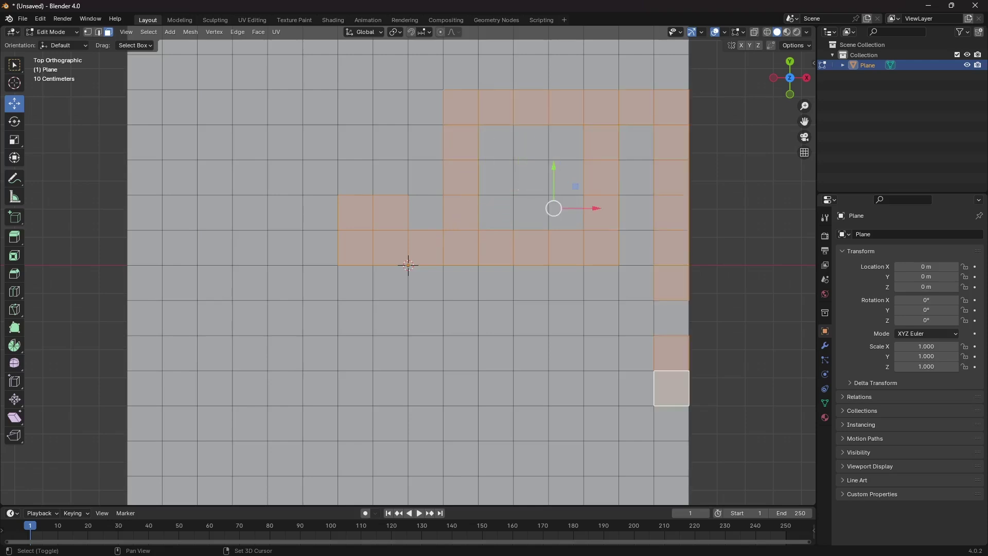
{"action": "left_click", "coordinate": [636, 423], "text": "shift"}
Add a long row from the left edge to the central column, with branches down to the centre block and near the left edge.
{"action": "left_click", "coordinate": [215, 142], "text": "shift"}
{"action": "left_click", "coordinate": [285, 142], "text": "shift"}
{"action": "left_click", "coordinate": [355, 178], "text": "shift"}
{"action": "left_click", "coordinate": [390, 143], "text": "shift"}
{"action": "left_click", "coordinate": [460, 142], "text": "shift"}
{"action": "left_click", "coordinate": [180, 178], "text": "shift"}
{"action": "left_click", "coordinate": [180, 248], "text": "shift"}
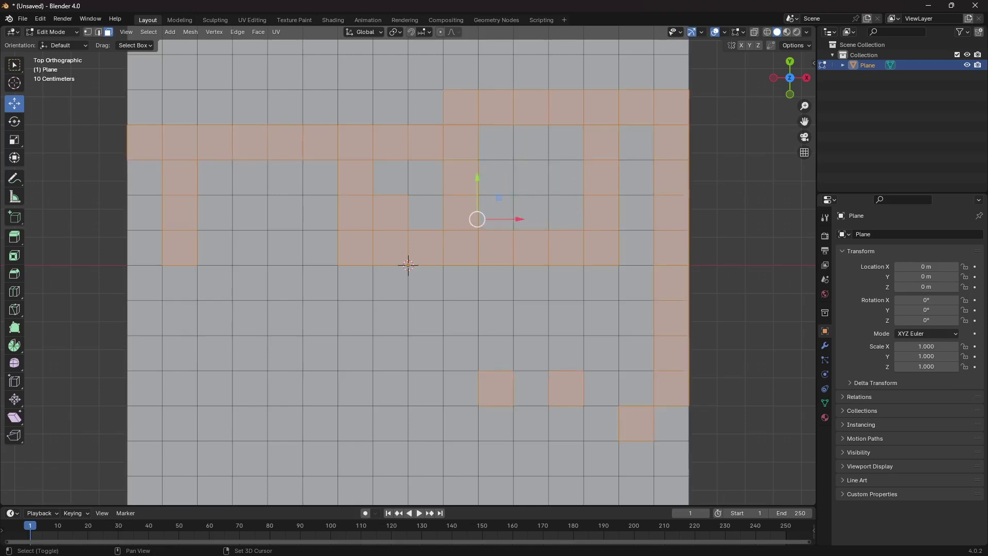
Add intersecting rows and columns in the left half to form closed loops, and start a lower row right of centre.
{"action": "left_click", "coordinate": [179, 283], "text": "shift"}
{"action": "left_click", "coordinate": [249, 353], "text": "shift"}
{"action": "left_click", "coordinate": [320, 353], "text": "shift"}
{"action": "left_click", "coordinate": [285, 178], "text": "shift"}
{"action": "left_click", "coordinate": [320, 247], "text": "shift"}
{"action": "left_click", "coordinate": [215, 247], "text": "shift"}
{"action": "left_click", "coordinate": [460, 388], "text": "shift"}
{"action": "left_click", "coordinate": [390, 388], "text": "shift"}
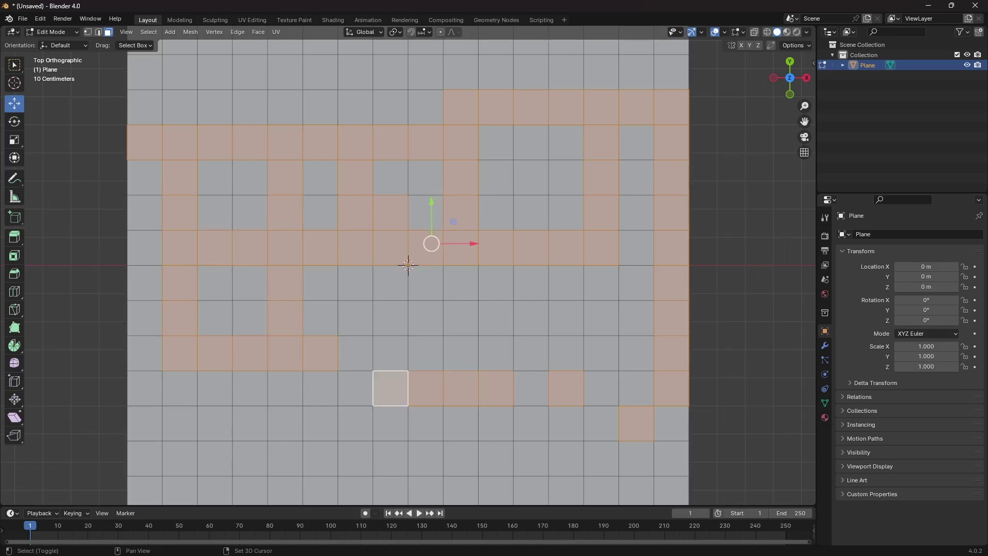
Connect the lower row to the left loops, middle row and right edge, deselect the stray face, and add a left-of-centre column.
{"action": "left_click", "coordinate": [355, 353], "text": "shift"}
{"action": "left_click", "coordinate": [390, 353], "text": "shift"}
{"action": "left_click", "coordinate": [495, 353], "text": "shift"}
{"action": "left_click", "coordinate": [496, 282], "text": "shift"}
{"action": "left_click", "coordinate": [601, 388], "text": "shift"}
{"action": "left_click", "coordinate": [636, 423], "text": "shift"}
{"action": "scroll", "coordinate": [408, 264], "scroll_direction": "down", "scroll_amount": 1}
{"action": "left_click", "coordinate": [364, 309], "text": "shift"}
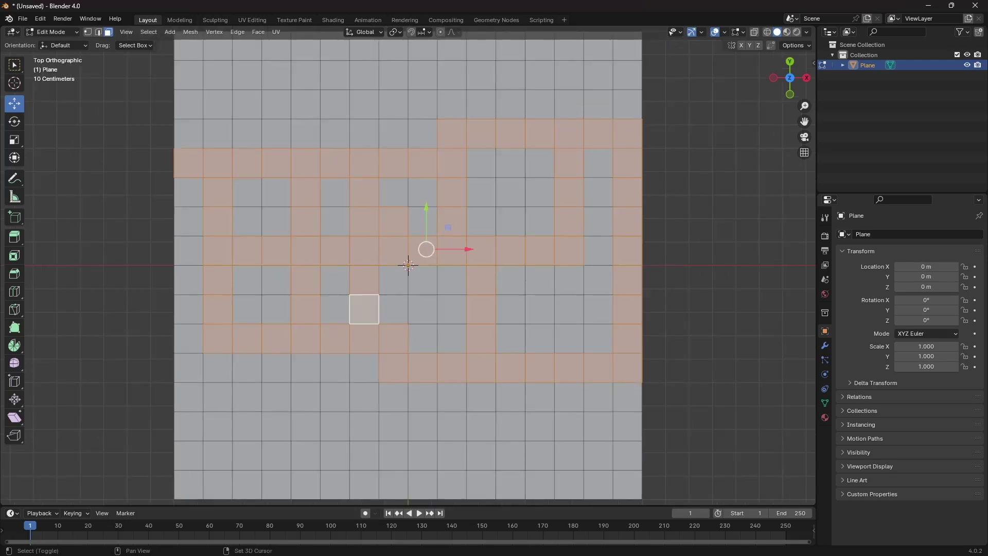
Add connected paths of faces in the grid's lower-left area, including the bottom-left corner and a column below centre.
{"action": "left_click", "coordinate": [218, 397], "text": "shift"}
{"action": "left_click", "coordinate": [188, 455], "text": "shift"}
{"action": "left_click", "coordinate": [247, 485], "text": "shift"}
{"action": "left_click", "coordinate": [306, 485], "text": "shift"}
{"action": "left_click", "coordinate": [306, 397], "text": "shift"}
{"action": "left_click", "coordinate": [277, 397], "text": "shift"}
{"action": "left_click", "coordinate": [394, 426], "text": "shift"}
{"action": "left_click", "coordinate": [335, 455], "text": "shift"}
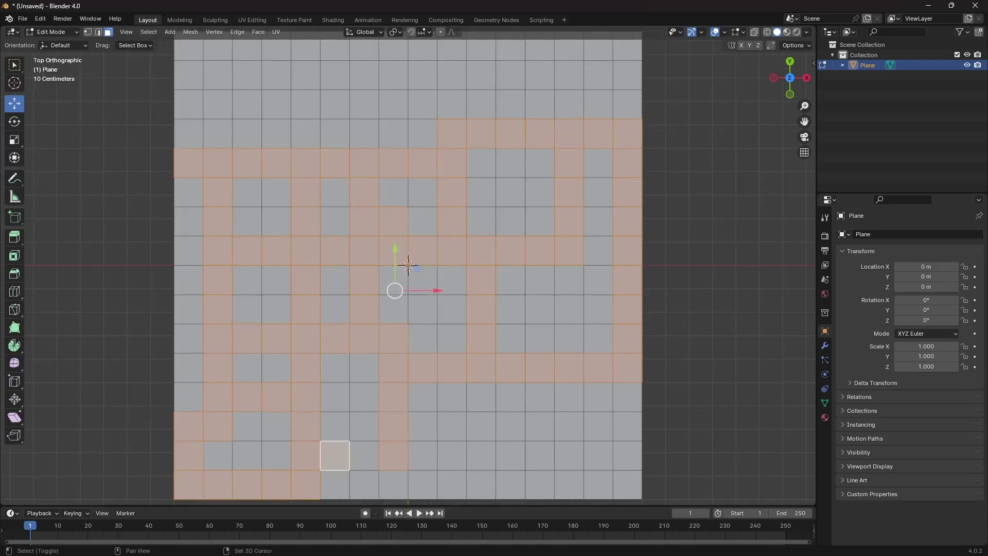
Add shortest-path selections of faces linking the lower-right area, and a branch to the right edge below the X axis.
{"action": "left_click", "coordinate": [540, 455], "text": "ctrl"}
{"action": "left_click", "coordinate": [482, 397], "text": "ctrl"}
{"action": "left_click", "coordinate": [540, 426], "text": "shift"}
{"action": "left_click", "coordinate": [540, 280], "text": "ctrl"}
{"action": "left_click", "coordinate": [599, 308], "text": "ctrl"}
{"action": "scroll", "coordinate": [408, 265], "scroll_direction": "down", "scroll_amount": 1}
Add a row one face below the grid's upper edge, with three columns connecting it to the rows underneath.
{"action": "left_click", "coordinate": [298, 155], "text": "shift"}
{"action": "left_click", "coordinate": [396, 131], "text": "ctrl"}
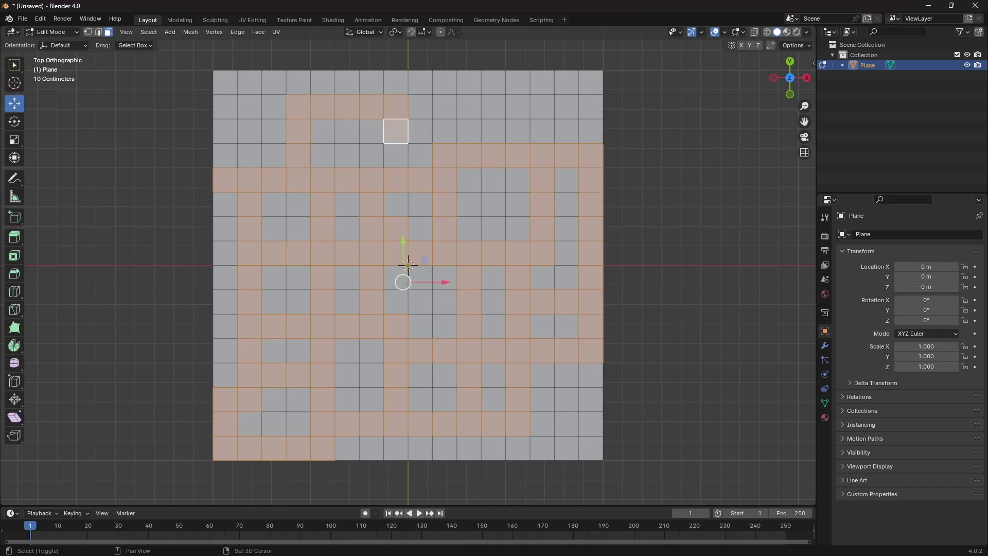
{"action": "left_click", "coordinate": [396, 155], "text": "shift"}
{"action": "left_click", "coordinate": [468, 107], "text": "shift"}
{"action": "left_click", "coordinate": [445, 106], "text": "shift"}
{"action": "left_click", "coordinate": [421, 107], "text": "shift"}
{"action": "left_click", "coordinate": [494, 107], "text": "shift"}
{"action": "left_click", "coordinate": [494, 131], "text": "shift"}
{"action": "scroll", "coordinate": [408, 265], "scroll_direction": "up", "scroll_amount": 2}
{"action": "scroll", "coordinate": [408, 265], "scroll_direction": "down", "scroll_amount": 2}
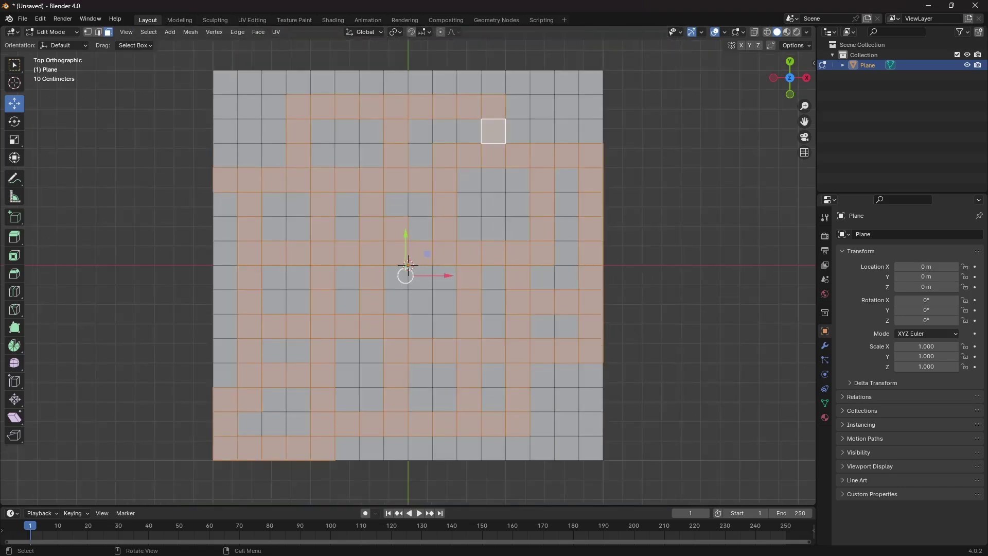
Add three faces up the left edge and two faces across to close the upper-left loop.
{"action": "left_click", "coordinate": [225, 155], "text": "shift"}
{"action": "left_click", "coordinate": [224, 131], "text": "shift"}
{"action": "left_click", "coordinate": [225, 106], "text": "shift"}
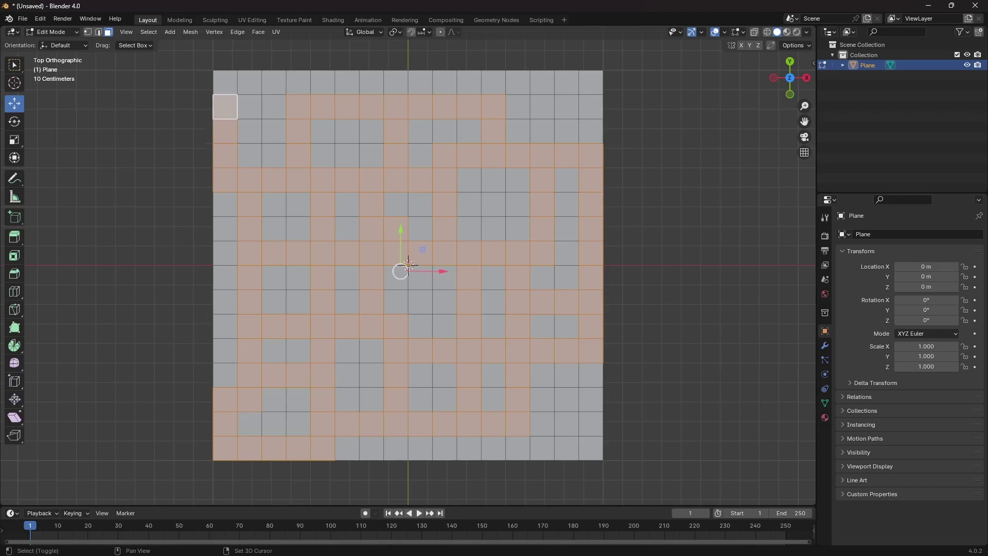
{"action": "left_click", "coordinate": [250, 106], "text": "shift"}
{"action": "left_click", "coordinate": [274, 107], "text": "shift"}
{"action": "scroll", "coordinate": [408, 265], "scroll_direction": "up", "scroll_amount": 2}
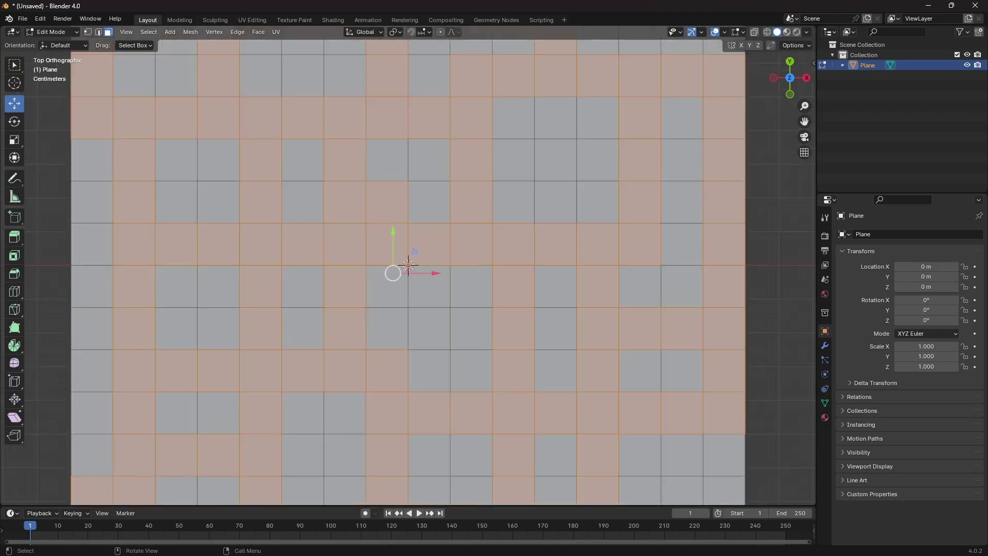
{"action": "scroll", "coordinate": [408, 265], "scroll_direction": "down", "scroll_amount": 6}
{"action": "scroll", "coordinate": [408, 265], "scroll_direction": "up", "scroll_amount": 4}
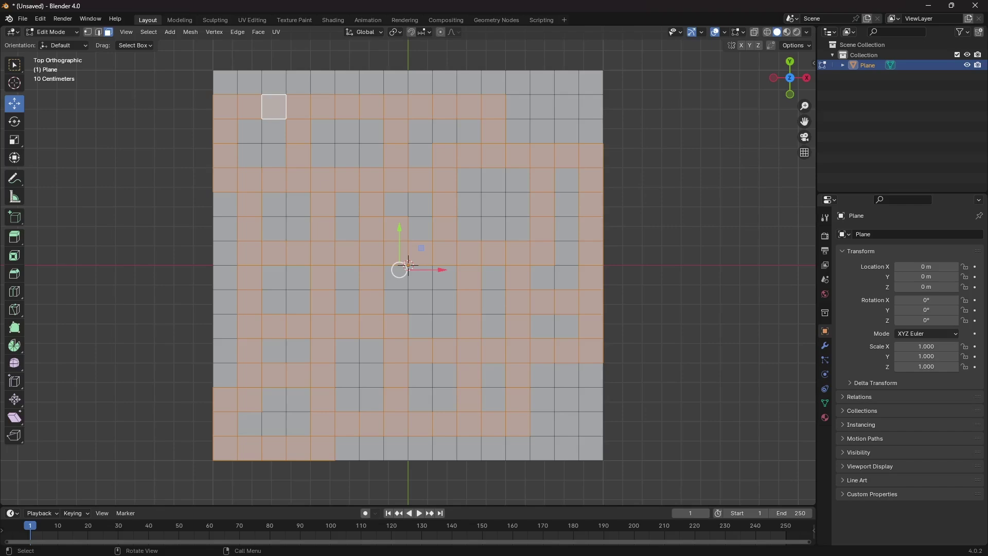
Invert the face selection and delete the selected faces, leaving only the network of paths.
{"action": "key", "text": "ctrl+i"}
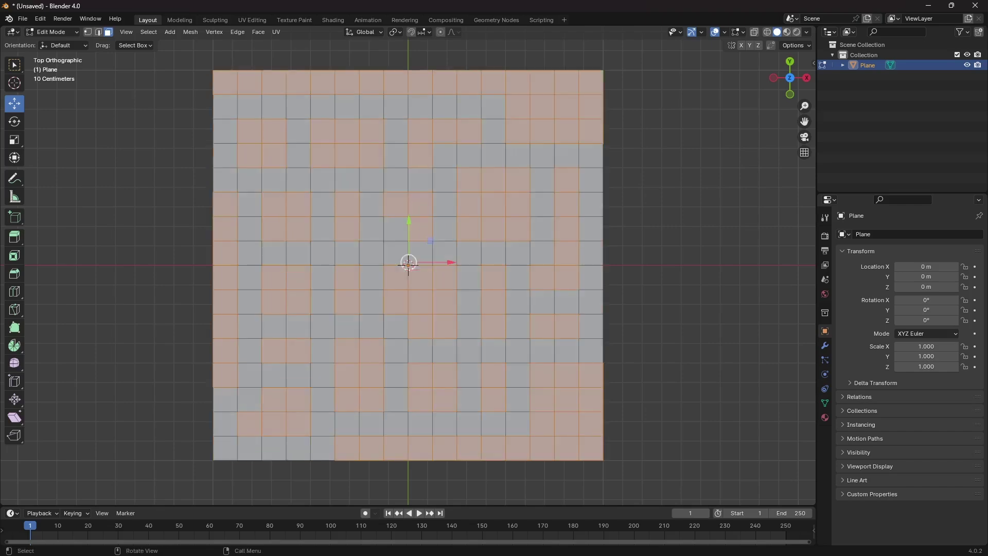
{"action": "key", "text": "x"}
{"action": "left_click", "coordinate": [406, 246]}
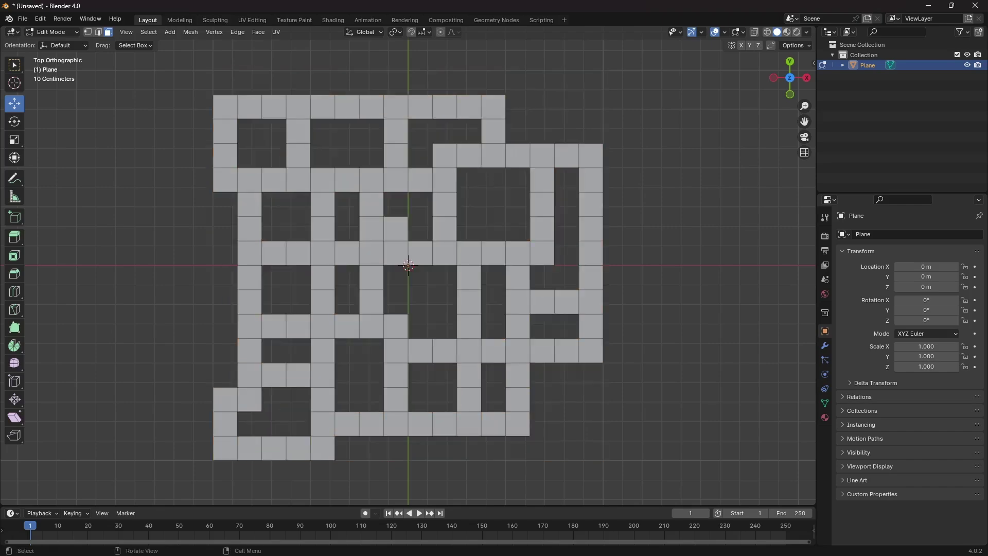
Select the whole path network and extrude it about 0.14 m upward along Z.
{"action": "middle_click_drag", "start_coordinate": [408, 265], "coordinate": [378, 201]}
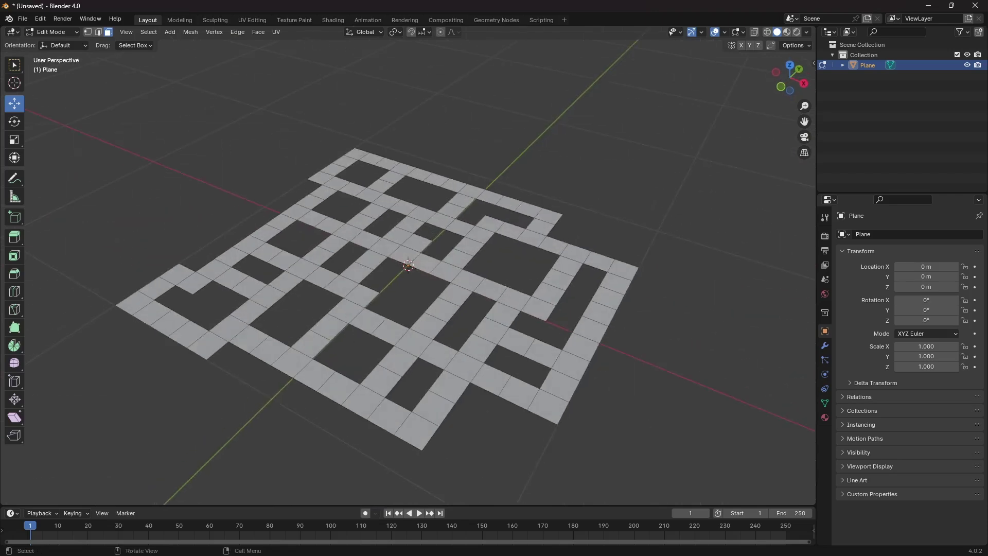
{"action": "left_click", "coordinate": [789, 66]}
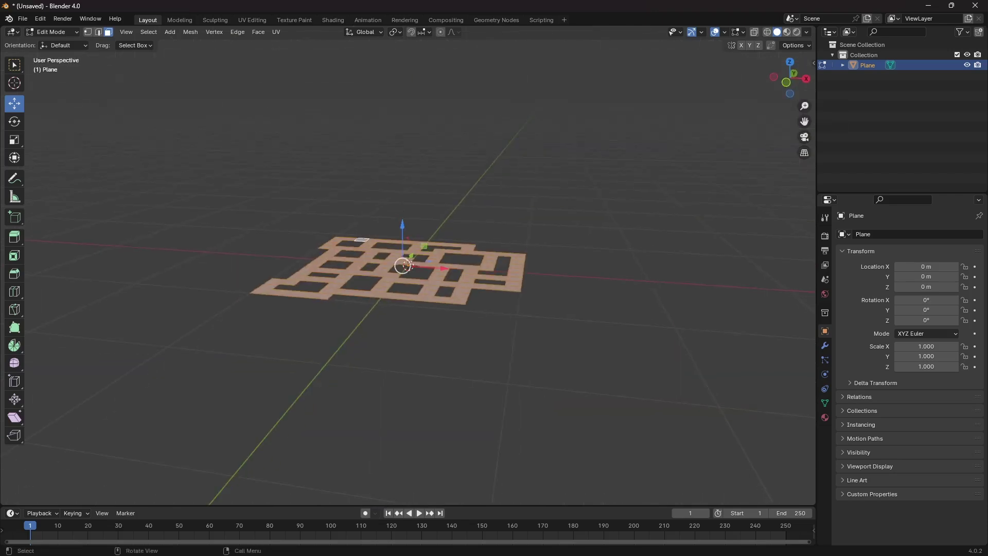
{"action": "middle_click_drag", "start_coordinate": [408, 265], "coordinate": [408, 246]}
{"action": "key", "text": "e"}
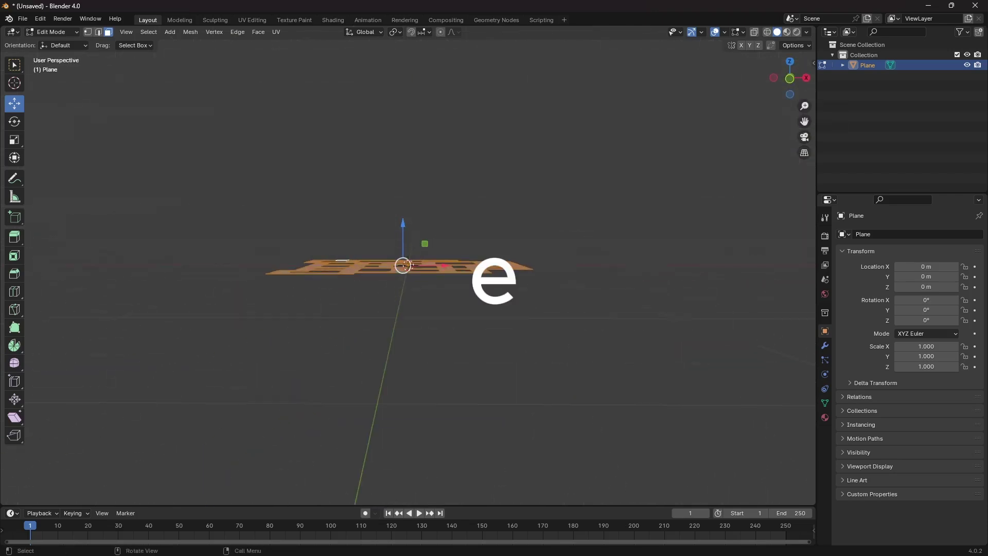
{"action": "key", "text": "z"}
{"action": "key", "text": "x"}
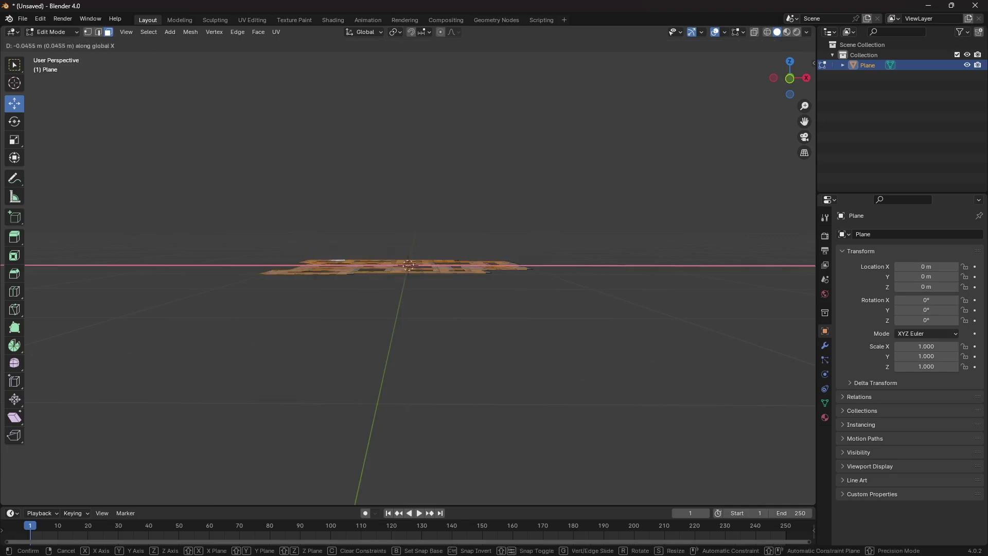
{"action": "key", "text": "z"}
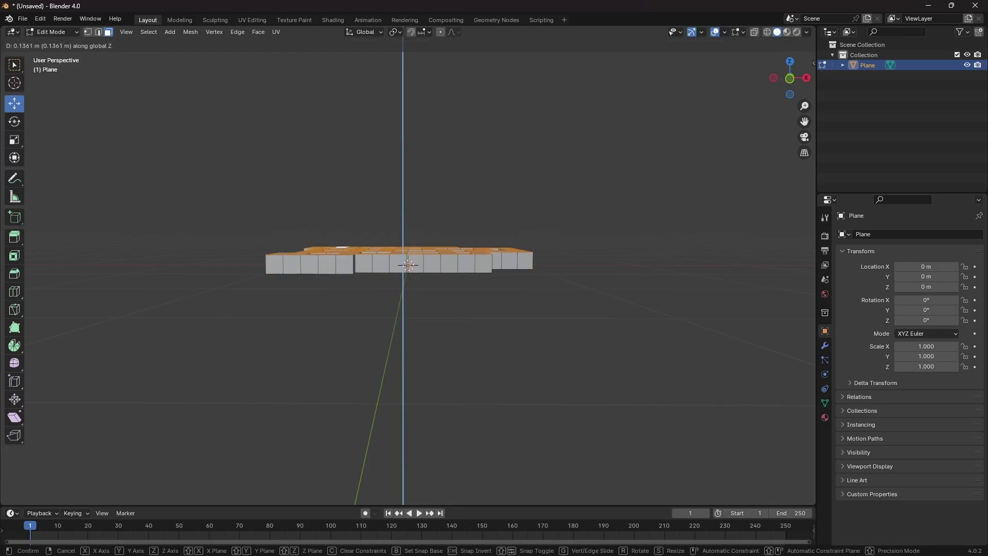
{"action": "left_click", "coordinate": [403, 249]}
{"action": "middle_click_drag", "start_coordinate": [403, 249], "coordinate": [342, 288]}
{"action": "scroll", "coordinate": [342, 288], "scroll_direction": "up", "scroll_amount": 3}
{"action": "middle_click_drag", "start_coordinate": [427, 308], "coordinate": [453, 247]}
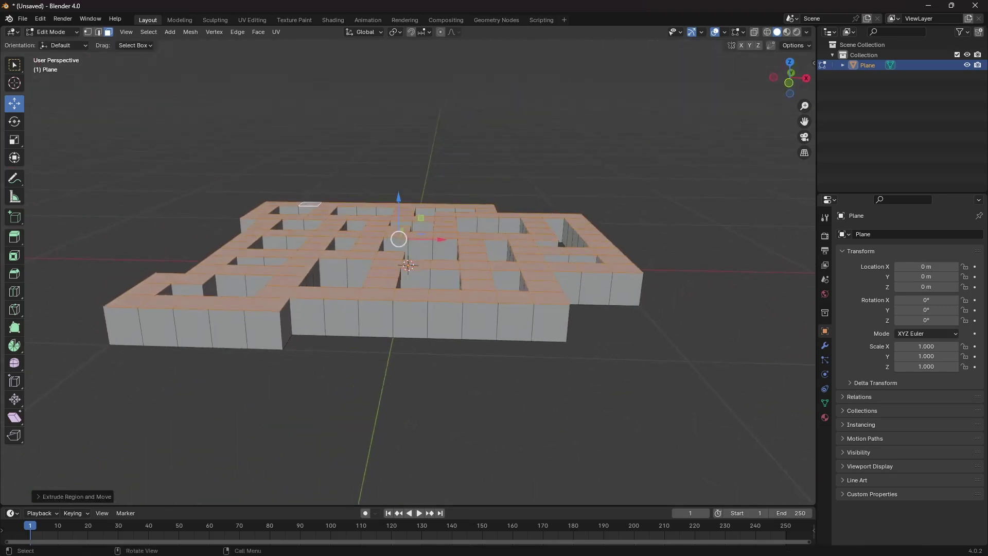
Lower the extruded upper faces slightly along the Z axis.
{"action": "key", "text": "g"}
{"action": "key", "text": "z"}
{"action": "key", "text": "Return"}
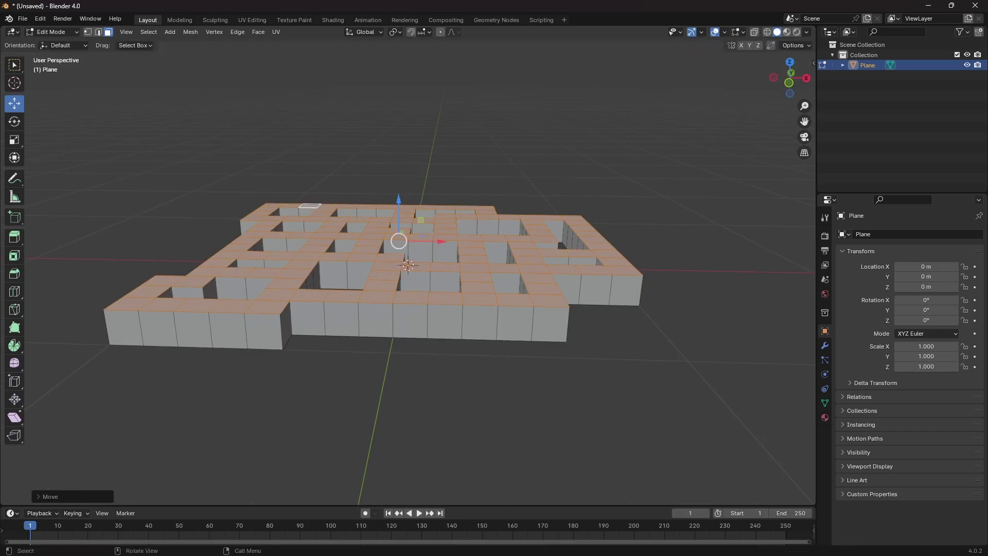
Select all faces of the corridor mesh and flip their normals.
{"action": "key", "text": "a"}
{"action": "right_click", "coordinate": [281, 189]}
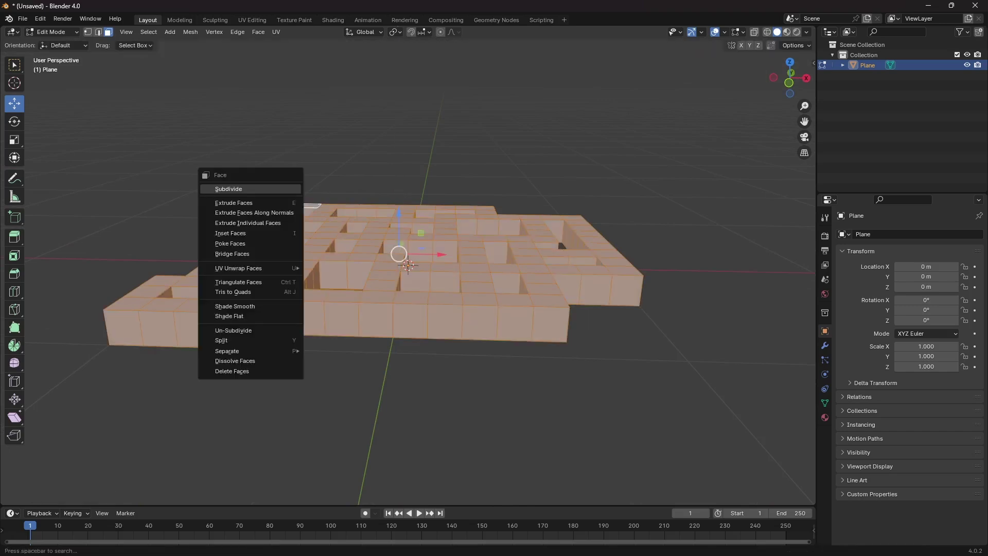
{"action": "left_click", "coordinate": [259, 32]}
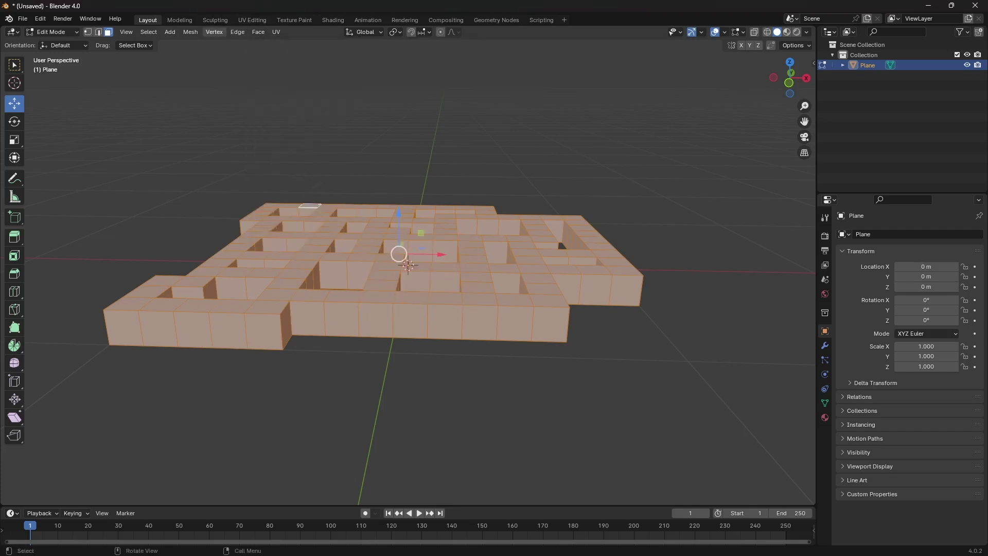
{"action": "left_click", "coordinate": [190, 32]}
{"action": "mouse_move", "coordinate": [214, 32]}
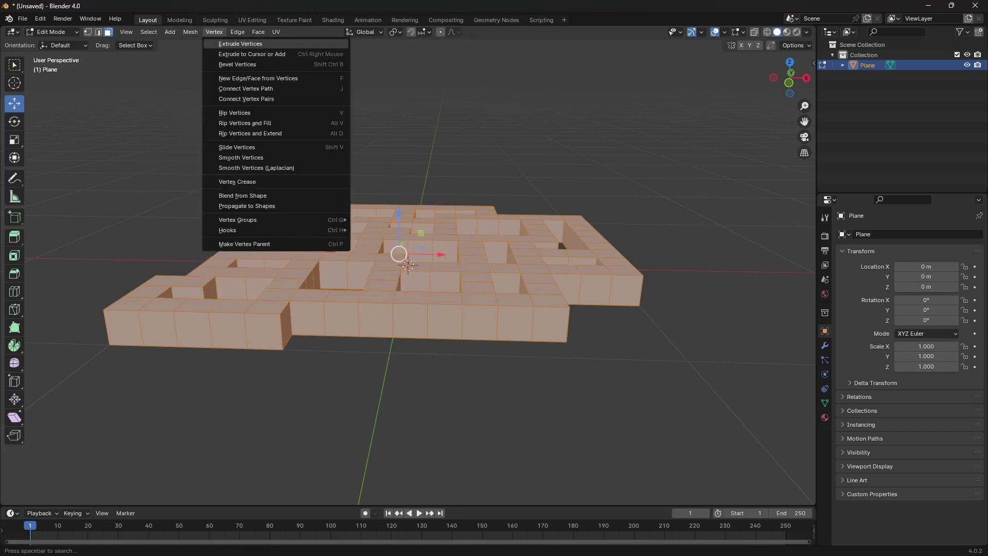
{"action": "mouse_move", "coordinate": [207, 205]}
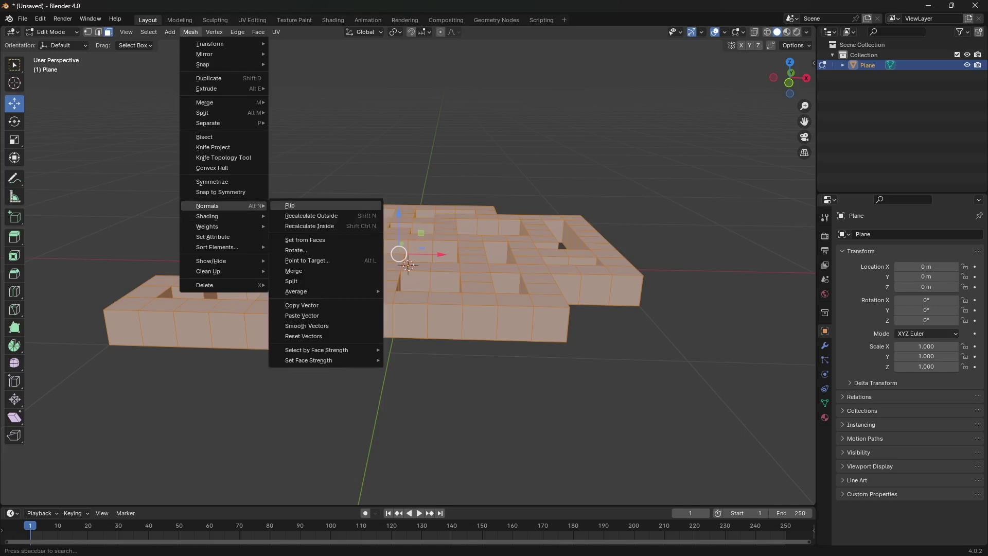
{"action": "left_click", "coordinate": [289, 205]}
Examine the flipped faces of the corridor network from a distance and up close.
{"action": "scroll", "coordinate": [309, 232], "scroll_direction": "up", "scroll_amount": 1}
{"action": "mouse_move", "coordinate": [319, 232]}
{"action": "middle_mouse_down"}
{"action": "mouse_move", "coordinate": [283, 208]}
{"action": "mouse_move", "coordinate": [322, 210]}
{"action": "mouse_move", "coordinate": [324, 244]}
{"action": "middle_mouse_up"}
{"action": "scroll", "coordinate": [283, 209], "scroll_direction": "up", "scroll_amount": 8}
{"action": "scroll", "coordinate": [322, 210], "scroll_direction": "down", "scroll_amount": 9}
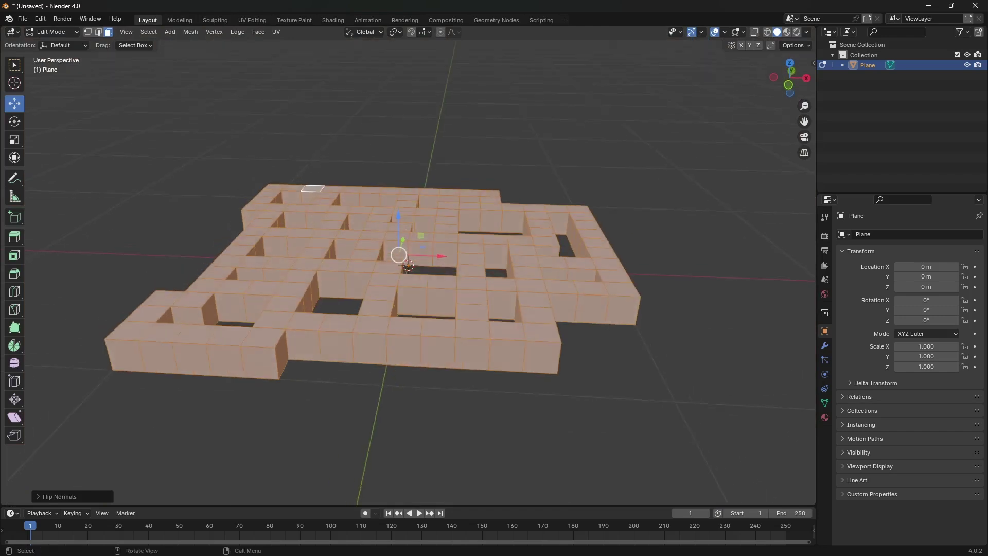
{"action": "scroll", "coordinate": [408, 265], "scroll_direction": "down", "scroll_amount": 3}
{"action": "scroll", "coordinate": [408, 265], "scroll_direction": "up", "scroll_amount": 2}
{"action": "scroll", "coordinate": [408, 265], "scroll_direction": "down", "scroll_amount": 6}
{"action": "scroll", "coordinate": [408, 265], "scroll_direction": "up", "scroll_amount": 5}
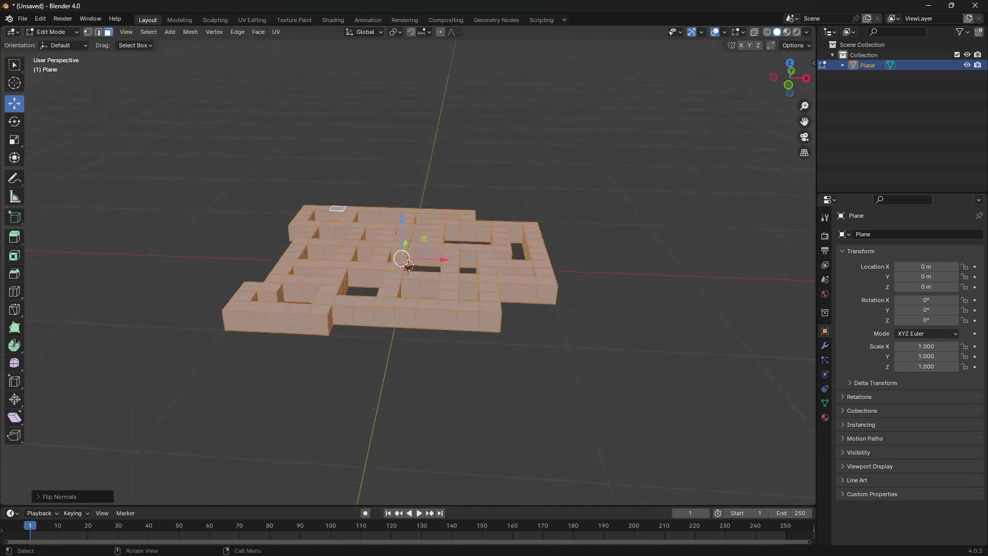
{"action": "scroll", "coordinate": [408, 265], "scroll_direction": "up", "scroll_amount": 4}
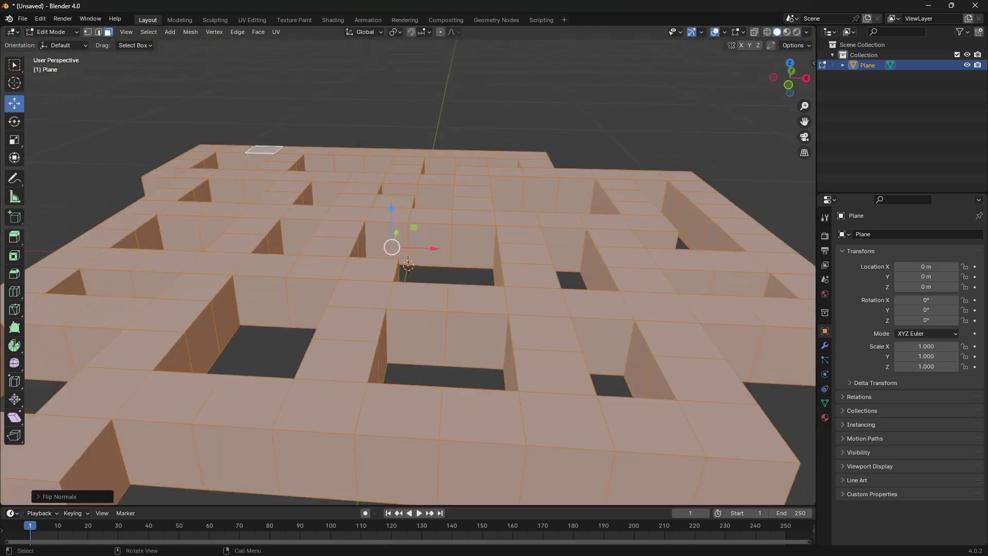
Add a Subdivision Surface modifier to the corridor mesh.
{"action": "left_click", "coordinate": [825, 345]}
{"action": "scroll", "coordinate": [408, 265], "scroll_direction": "down", "scroll_amount": 3}
{"action": "middle_click_drag", "start_coordinate": [408, 265], "coordinate": [443, 262]}
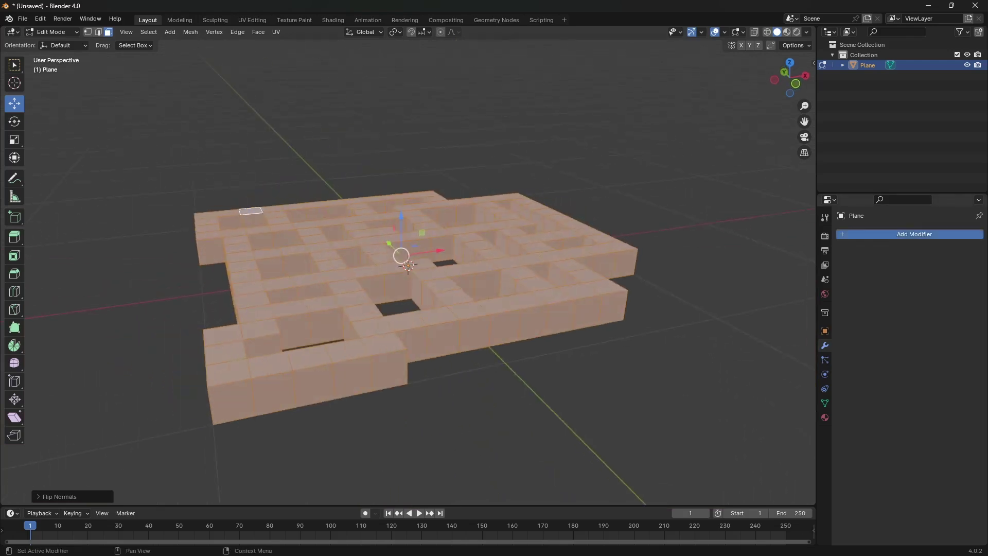
{"action": "left_click", "coordinate": [874, 234]}
{"action": "mouse_move", "coordinate": [803, 269]}
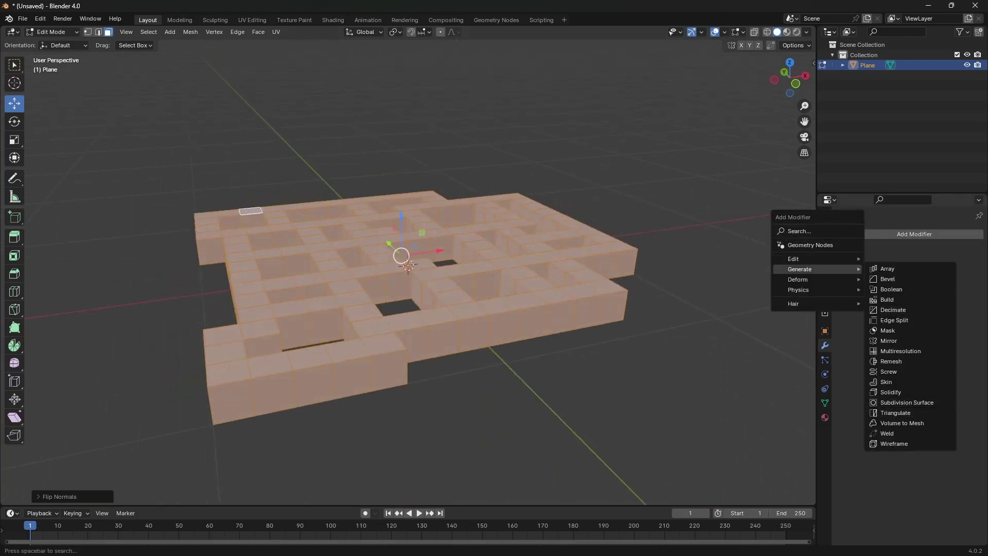
{"action": "left_click", "coordinate": [906, 402]}
{"action": "scroll", "coordinate": [463, 272], "scroll_direction": "up", "scroll_amount": 2}
{"action": "middle_click_drag", "start_coordinate": [463, 272], "coordinate": [442, 288]}
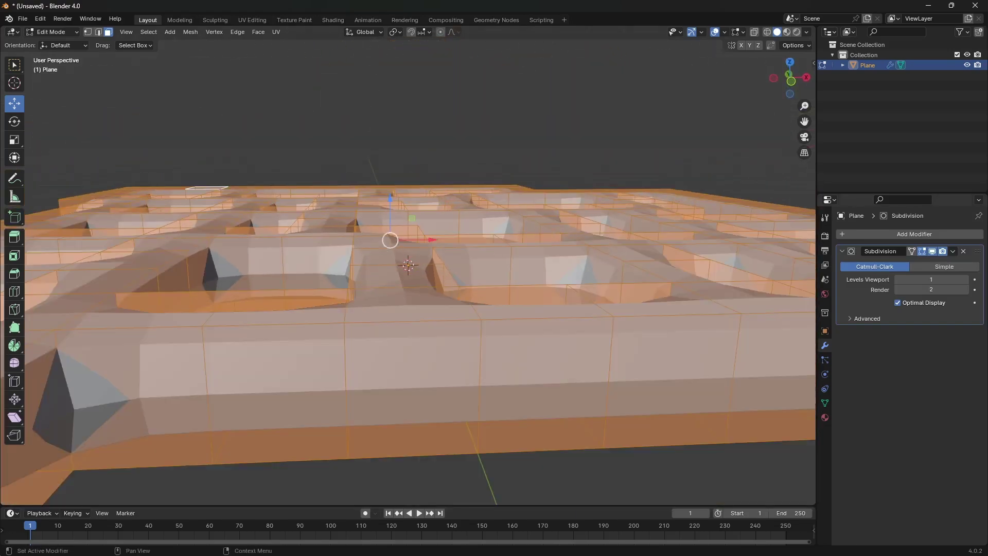
Compare viewport subdivision levels 1, 2 and 3 on the modifier and settle on 2.
{"action": "key", "text": "ctrl+2"}
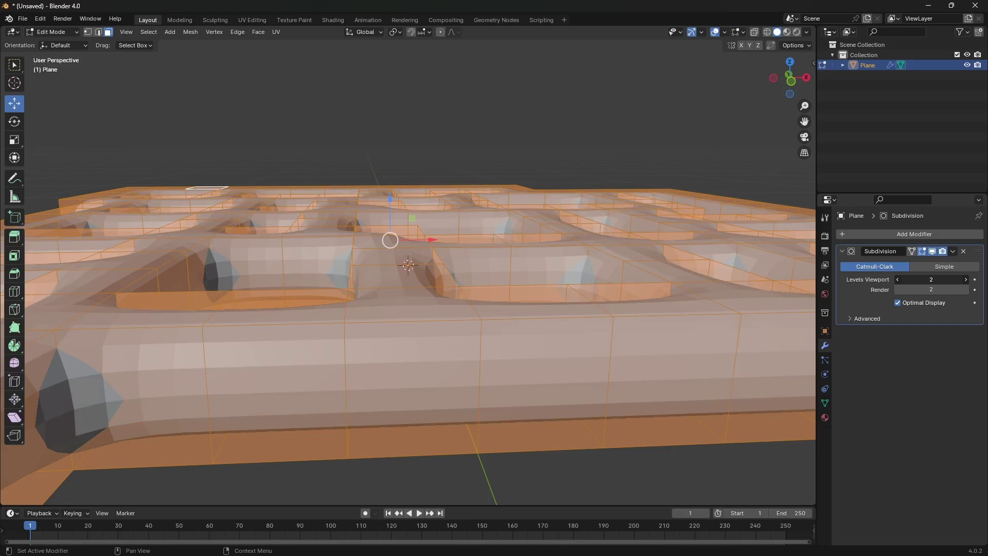
{"action": "key", "text": "ctrl+3"}
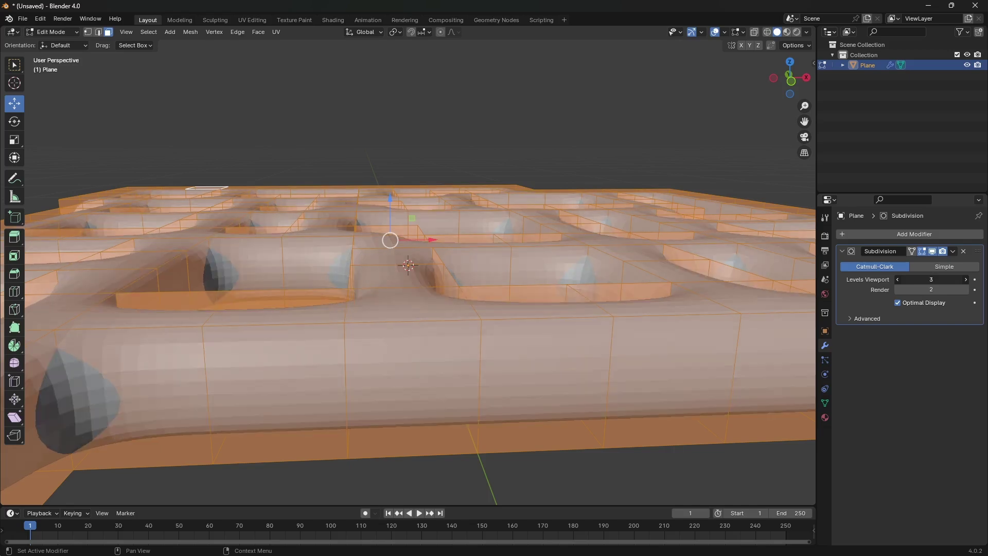
{"action": "key", "text": "ctrl+1"}
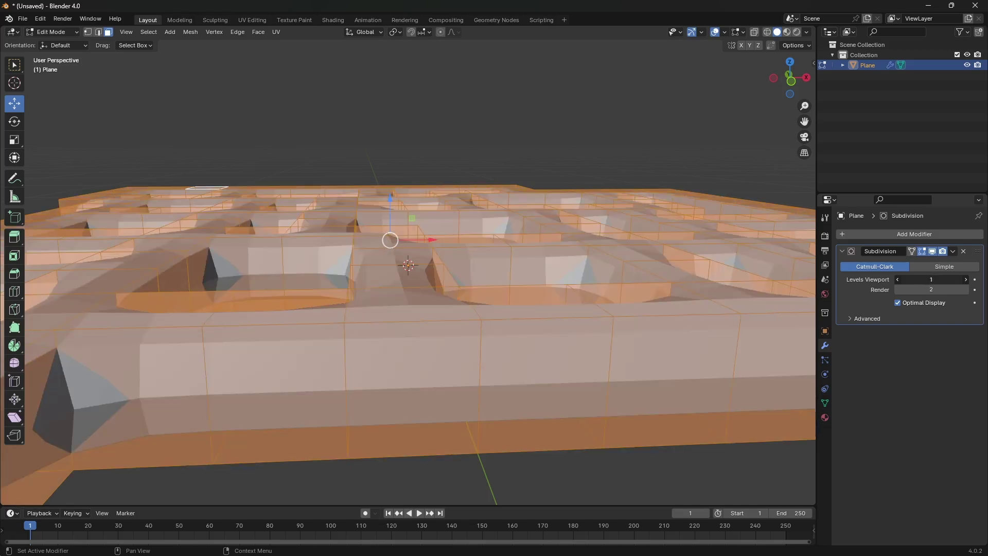
{"action": "left_click", "coordinate": [966, 280]}
{"action": "left_click", "coordinate": [897, 279]}
{"action": "left_click", "coordinate": [966, 279]}
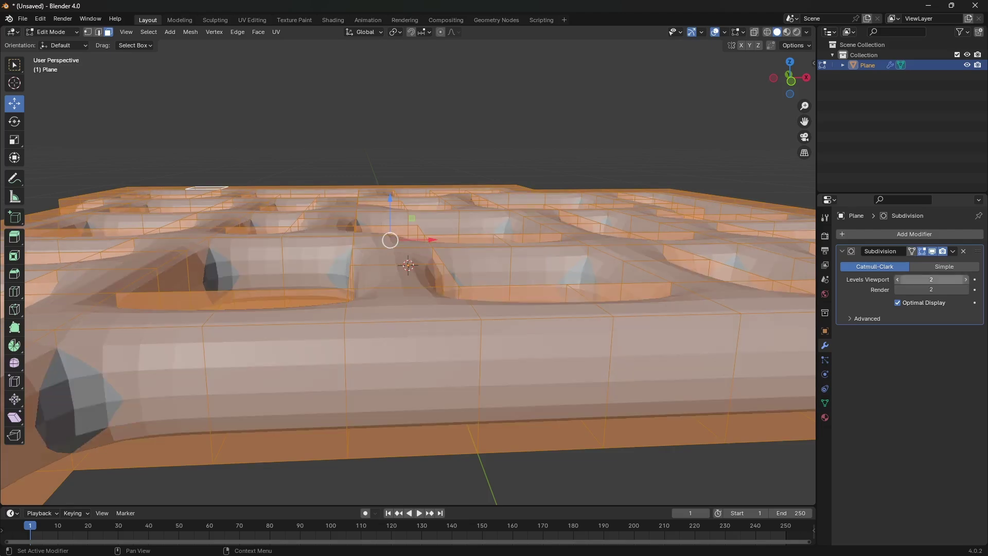
Switch to Object Mode and examine the smoothed corridor network from above.
{"action": "scroll", "coordinate": [408, 272], "scroll_direction": "down", "scroll_amount": 1}
{"action": "middle_click_drag", "start_coordinate": [408, 272], "coordinate": [368, 275]}
{"action": "scroll", "coordinate": [345, 280], "scroll_direction": "up", "scroll_amount": 3}
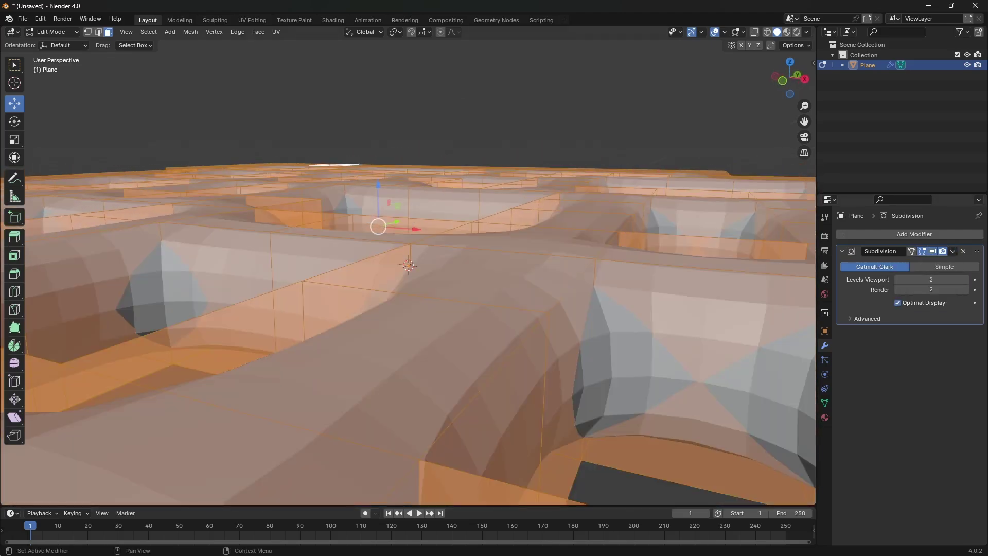
{"action": "left_click", "coordinate": [53, 32]}
{"action": "left_click", "coordinate": [55, 42]}
{"action": "middle_click_drag", "start_coordinate": [370, 216], "coordinate": [265, 294]}
{"action": "scroll", "coordinate": [265, 294], "scroll_direction": "down", "scroll_amount": 2}
{"action": "middle_click_drag", "start_coordinate": [408, 265], "coordinate": [391, 265]}
Return to Edit Mode and delete one top face at the junction beside the narrow oval hole near the network's centre.
{"action": "left_click", "coordinate": [53, 32]}
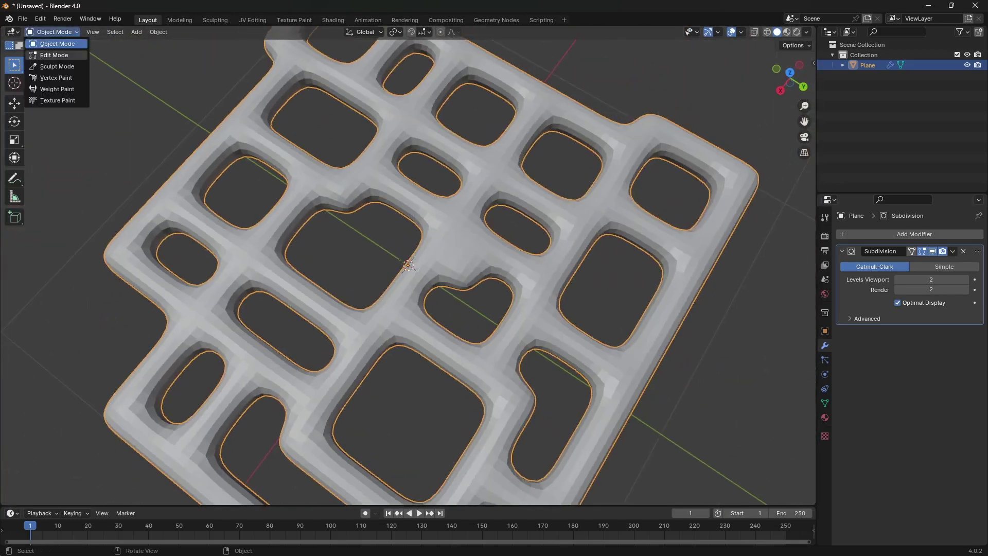
{"action": "left_click", "coordinate": [55, 54]}
{"action": "left_click", "coordinate": [486, 239]}
{"action": "scroll", "coordinate": [487, 239], "scroll_direction": "up", "scroll_amount": 2}
{"action": "right_click", "coordinate": [484, 250]}
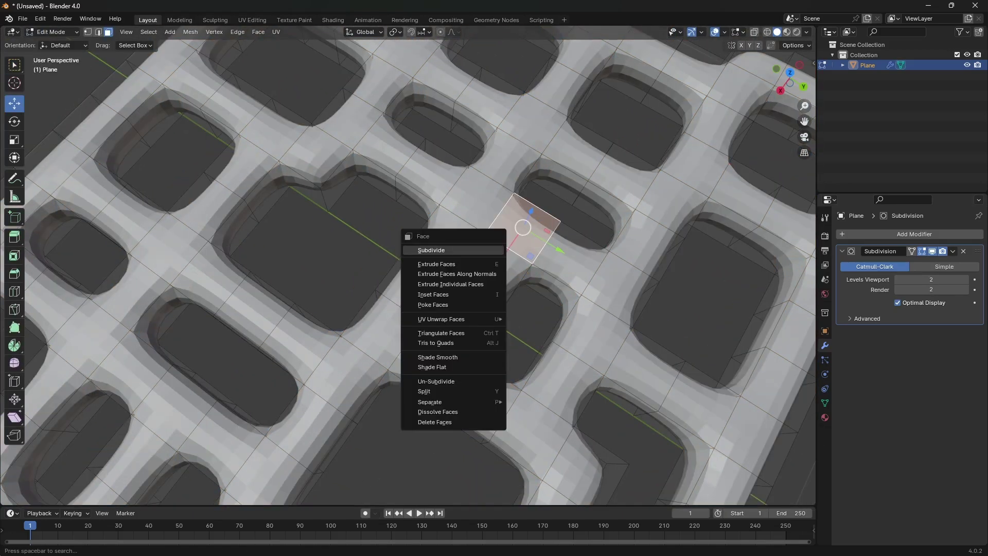
{"action": "right_click", "coordinate": [262, 323]}
{"action": "scroll", "coordinate": [408, 265], "scroll_direction": "up", "scroll_amount": 1}
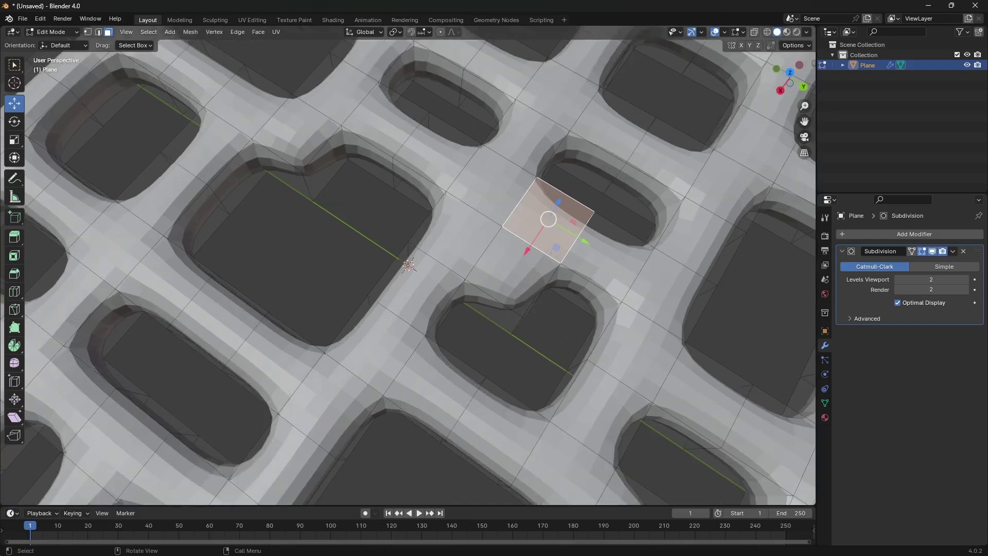
{"action": "key", "text": "x"}
{"action": "left_click", "coordinate": [504, 292]}
Switch to Object Mode and apply the Subdivision modifier to the corridor mesh.
{"action": "middle_click_drag", "start_coordinate": [504, 291], "coordinate": [420, 236]}
{"action": "scroll", "coordinate": [419, 237], "scroll_direction": "up", "scroll_amount": 2}
{"action": "middle_click_drag", "start_coordinate": [504, 268], "coordinate": [394, 268]}
{"action": "left_click", "coordinate": [53, 32]}
{"action": "left_click", "coordinate": [57, 44]}
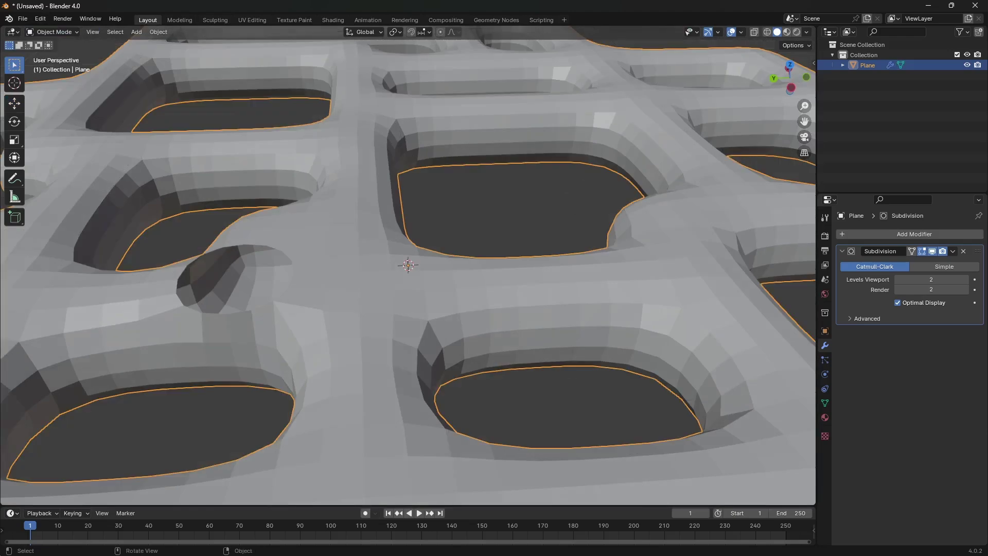
{"action": "middle_click_drag", "start_coordinate": [330, 242], "coordinate": [394, 229]}
{"action": "scroll", "coordinate": [388, 245], "scroll_direction": "down", "scroll_amount": 2}
{"action": "scroll", "coordinate": [465, 291], "scroll_direction": "down", "scroll_amount": 2}
{"action": "left_click", "coordinate": [953, 252]}
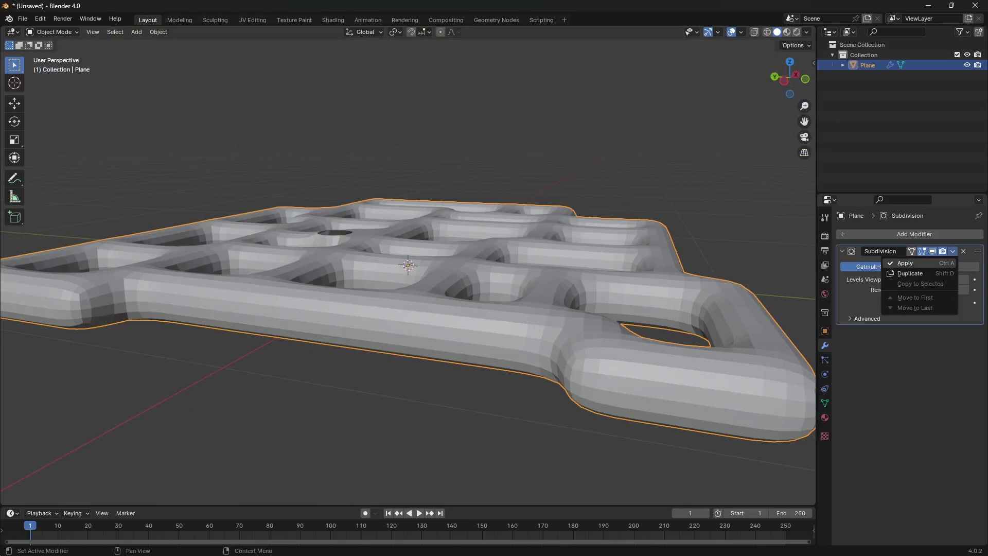
{"action": "left_click", "coordinate": [905, 263]}
{"action": "middle_click_drag", "start_coordinate": [463, 309], "coordinate": [443, 411]}
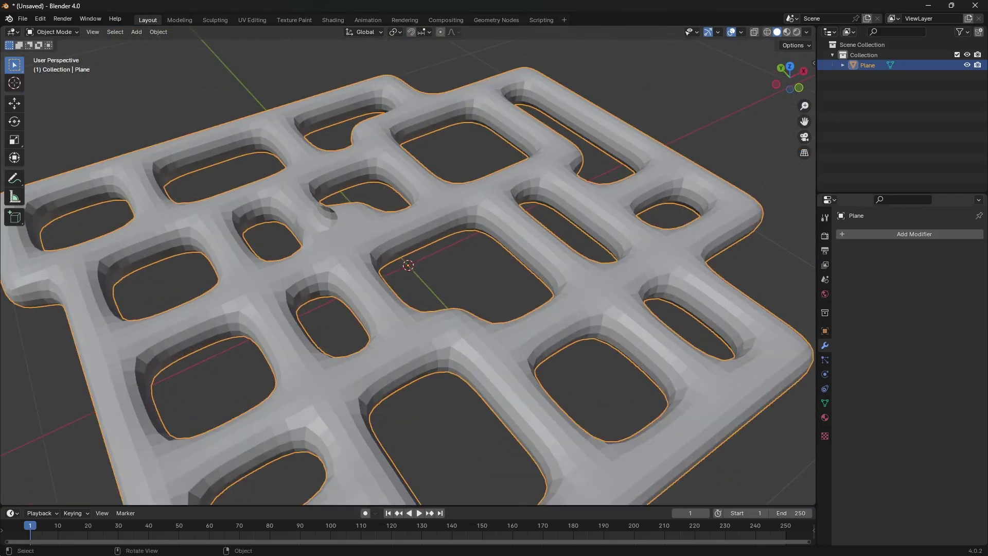
In Edit Mode, select all vertices of the corridor mesh and randomize their positions.
{"action": "left_click", "coordinate": [51, 31]}
{"action": "left_click", "coordinate": [54, 55]}
{"action": "scroll", "coordinate": [408, 265], "scroll_direction": "down", "scroll_amount": 2}
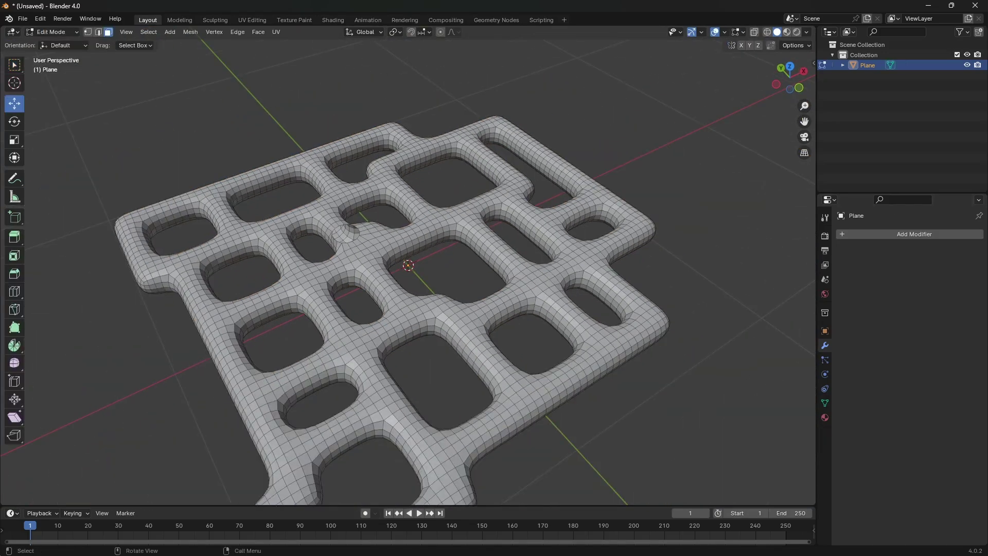
{"action": "key", "text": "a"}
{"action": "key", "text": "1"}
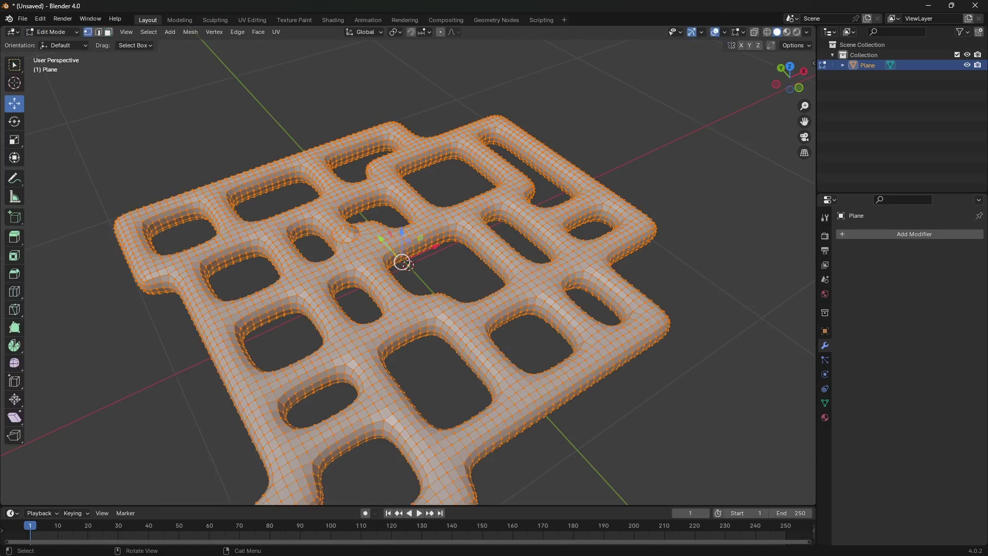
{"action": "right_click", "coordinate": [305, 315]}
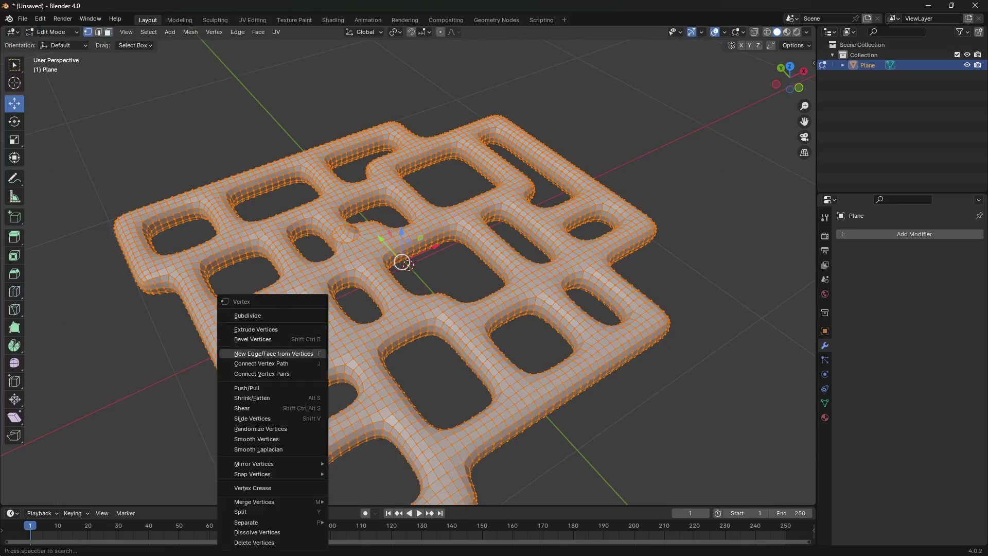
{"action": "left_click", "coordinate": [306, 428]}
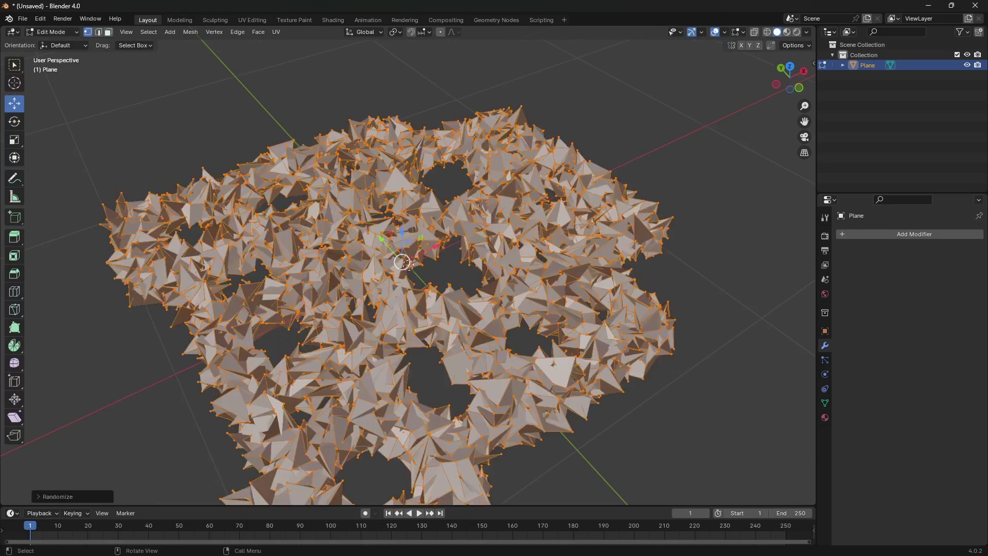
Set the Randomize amount to 0.01 m.
{"action": "mouse_move", "coordinate": [406, 263]}
{"action": "middle_mouse_down"}
{"action": "mouse_move", "coordinate": [411, 232]}
{"action": "mouse_move", "coordinate": [408, 265]}
{"action": "middle_mouse_up"}
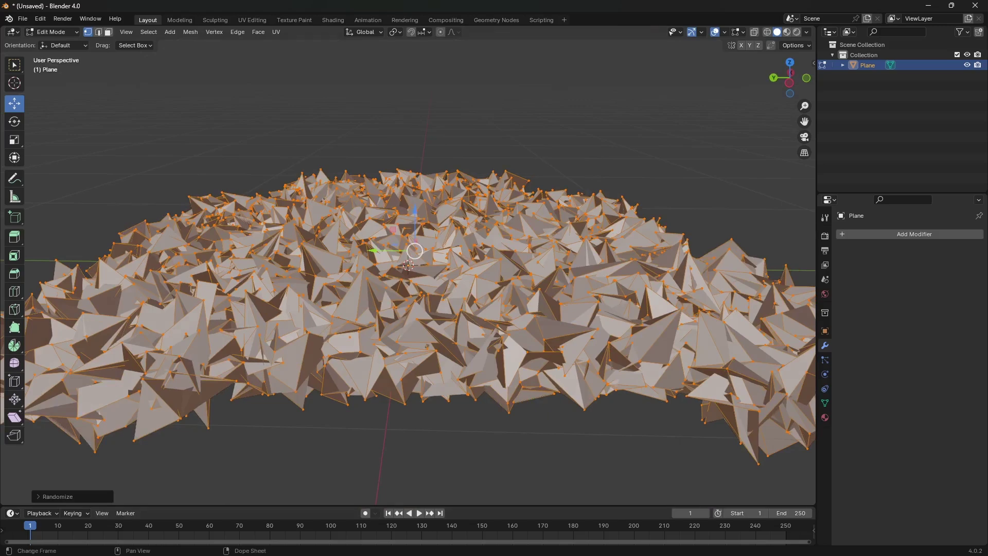
{"action": "left_click", "coordinate": [57, 497]}
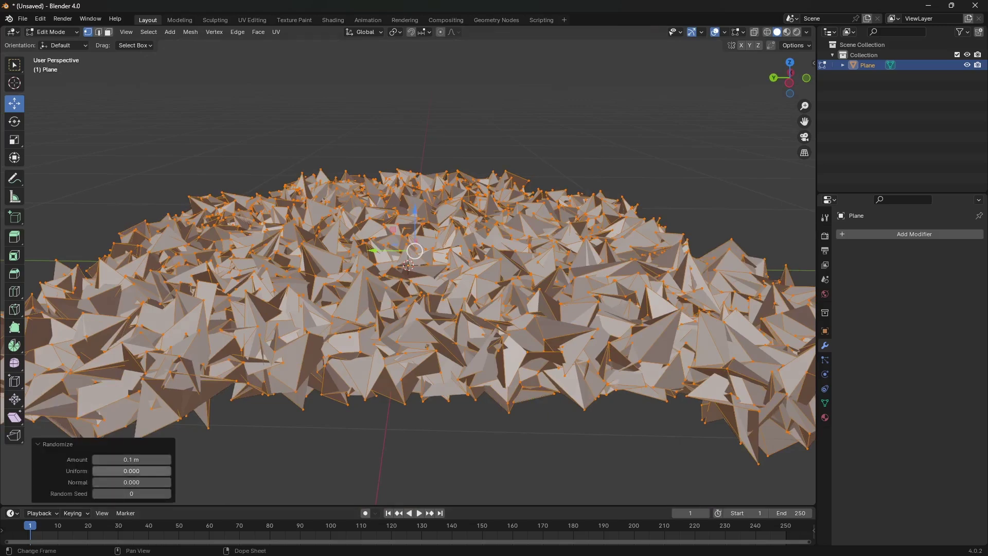
{"action": "left_click_drag", "start_coordinate": [131, 460], "coordinate": [114, 459]}
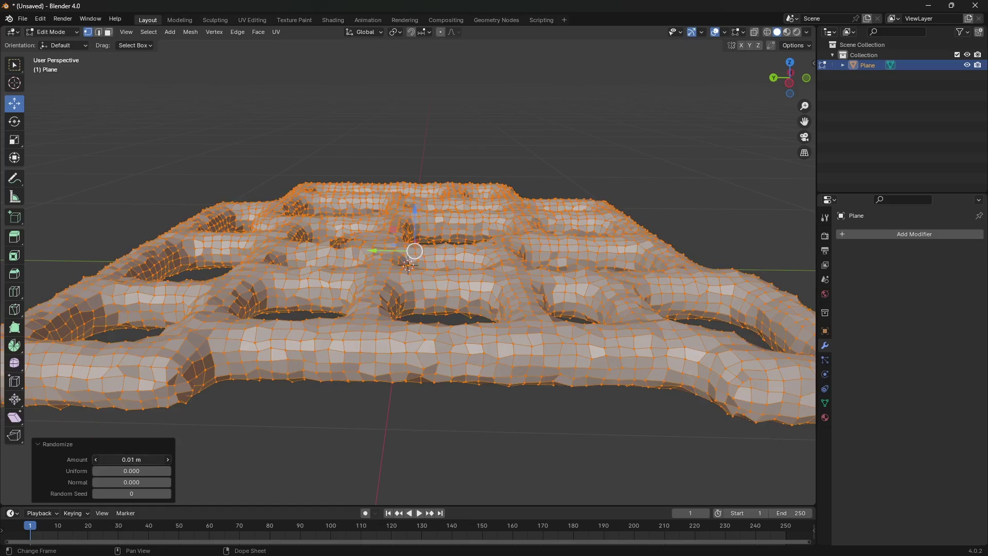
{"action": "mouse_move", "coordinate": [114, 459]}
{"action": "left_mouse_down"}
{"action": "mouse_move", "coordinate": [124, 459]}
{"action": "mouse_move", "coordinate": [114, 459]}
{"action": "left_mouse_up"}
{"action": "scroll", "coordinate": [288, 329], "scroll_direction": "up", "scroll_amount": 3}
{"action": "middle_click_drag", "start_coordinate": [288, 330], "coordinate": [327, 247]}
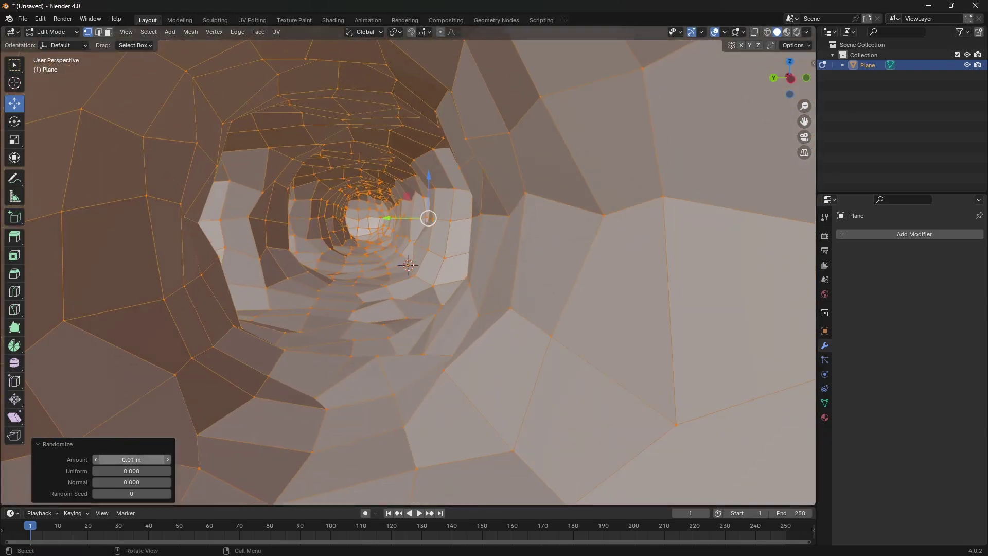
Set the Randomize Uniform factor to 1.000, try Normal at 1.000, and return Normal to 0.000.
{"action": "left_click_drag", "start_coordinate": [121, 471], "coordinate": [170, 471]}
{"action": "mouse_move", "coordinate": [98, 482]}
{"action": "left_mouse_down"}
{"action": "mouse_move", "coordinate": [171, 482]}
{"action": "mouse_move", "coordinate": [94, 482]}
{"action": "left_mouse_up"}
{"action": "scroll", "coordinate": [442, 253], "scroll_direction": "down", "scroll_amount": 2}
{"action": "scroll", "coordinate": [442, 253], "scroll_direction": "up", "scroll_amount": 4}
{"action": "middle_click_drag", "start_coordinate": [441, 253], "coordinate": [452, 256]}
{"action": "left_click_drag", "start_coordinate": [102, 482], "coordinate": [171, 482]}
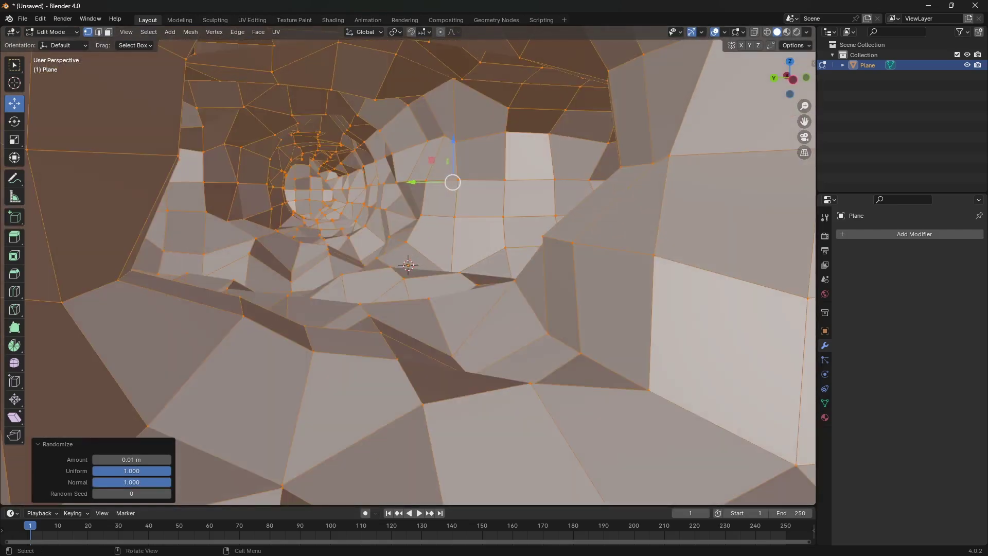
{"action": "mouse_move", "coordinate": [494, 308]}
{"action": "middle_mouse_down"}
{"action": "mouse_move", "coordinate": [483, 288]}
{"action": "mouse_move", "coordinate": [473, 319]}
{"action": "mouse_move", "coordinate": [489, 309]}
{"action": "middle_mouse_up"}
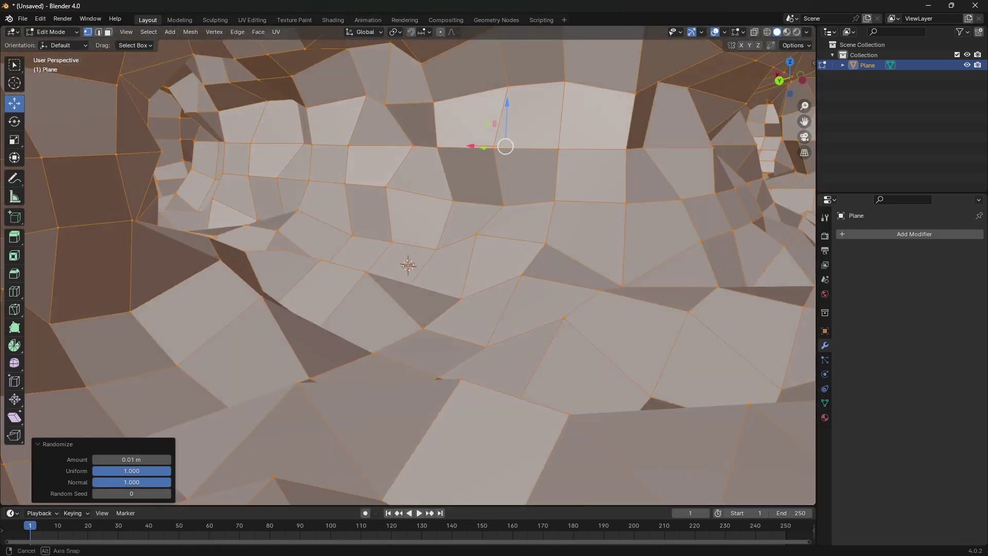
{"action": "left_click_drag", "start_coordinate": [160, 482], "coordinate": [87, 482]}
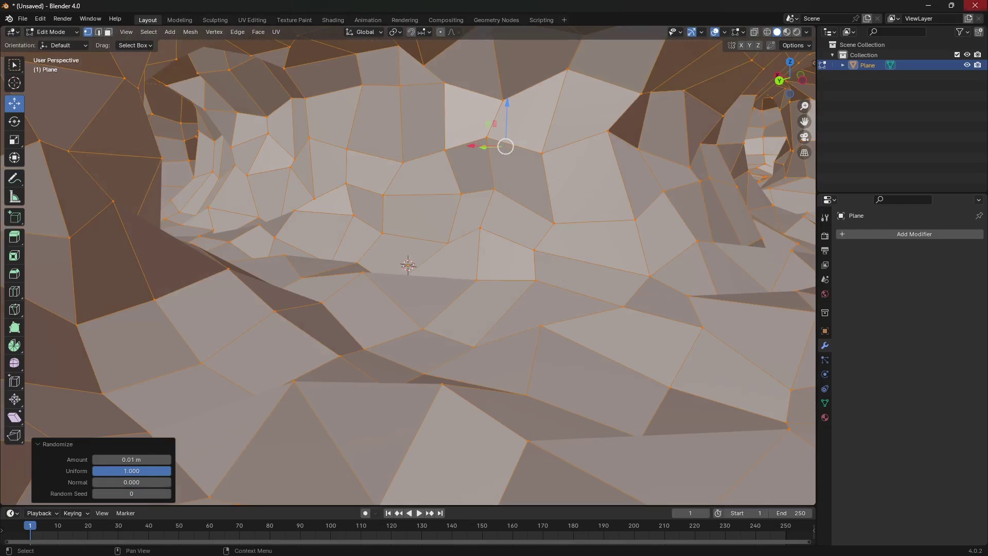
Set the Randomize random seed to 30 and switch the roughened network to Object Mode.
{"action": "scroll", "coordinate": [408, 265], "scroll_direction": "down", "scroll_amount": 8}
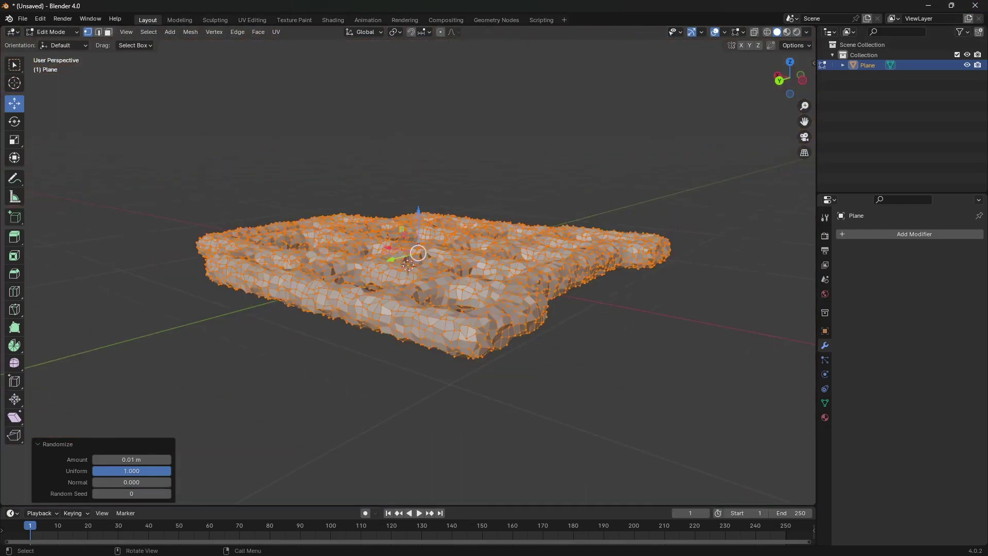
{"action": "left_click_drag", "start_coordinate": [132, 493], "coordinate": [110, 494]}
{"action": "left_click", "coordinate": [53, 32]}
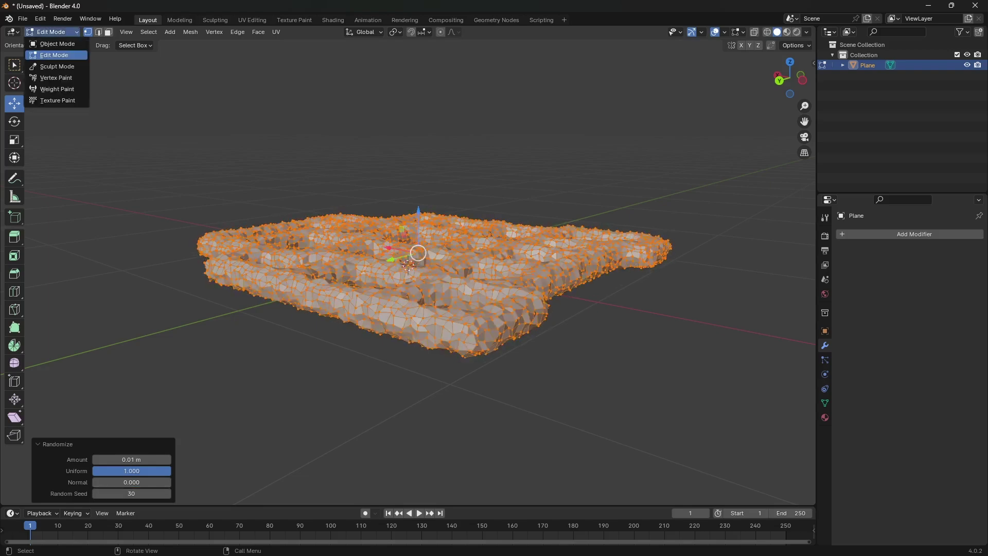
{"action": "left_click", "coordinate": [57, 43]}
{"action": "scroll", "coordinate": [443, 231], "scroll_direction": "up", "scroll_amount": 4}
{"action": "middle_click_drag", "start_coordinate": [443, 232], "coordinate": [433, 267]}
{"action": "scroll", "coordinate": [281, 324], "scroll_direction": "down", "scroll_amount": 3}
{"action": "scroll", "coordinate": [288, 291], "scroll_direction": "up", "scroll_amount": 5}
{"action": "scroll", "coordinate": [334, 283], "scroll_direction": "up", "scroll_amount": 2}
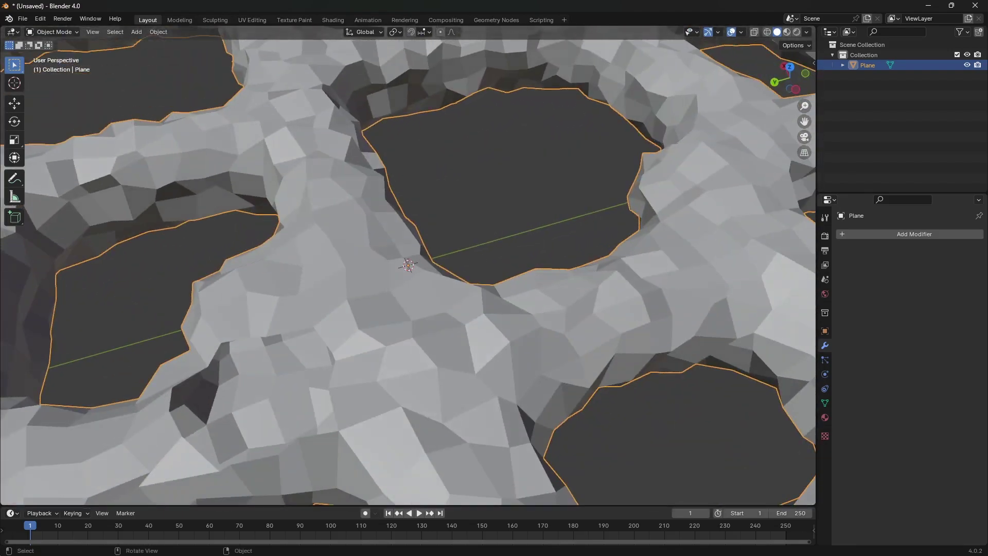
{"action": "left_click", "coordinate": [22, 19]}
{"action": "left_click", "coordinate": [53, 32]}
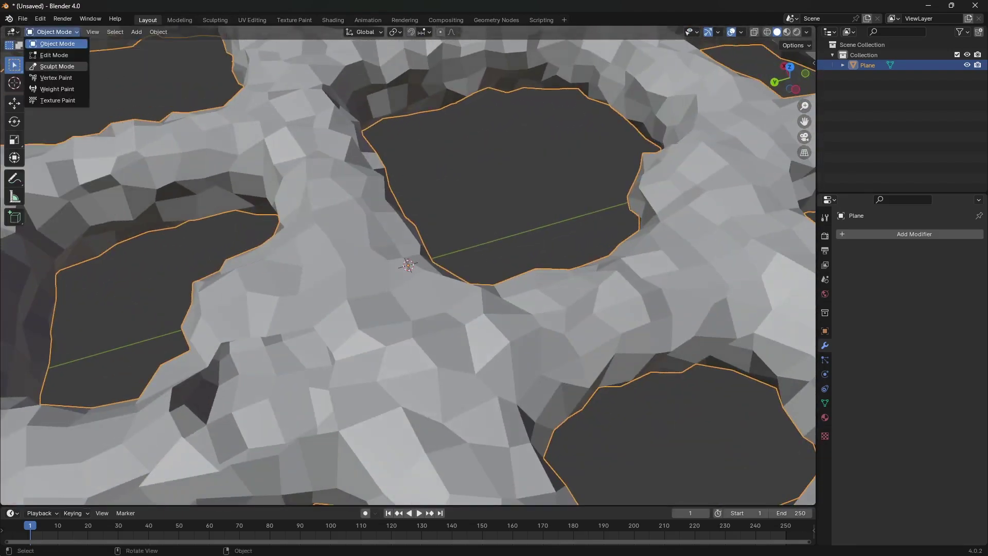
{"action": "left_click", "coordinate": [57, 66]}
{"action": "middle_click_drag", "start_coordinate": [173, 184], "coordinate": [227, 184]}
In Edit Mode, open a hole in the top of a tunnel junction and select the vertices around its rim.
{"action": "left_click", "coordinate": [53, 32]}
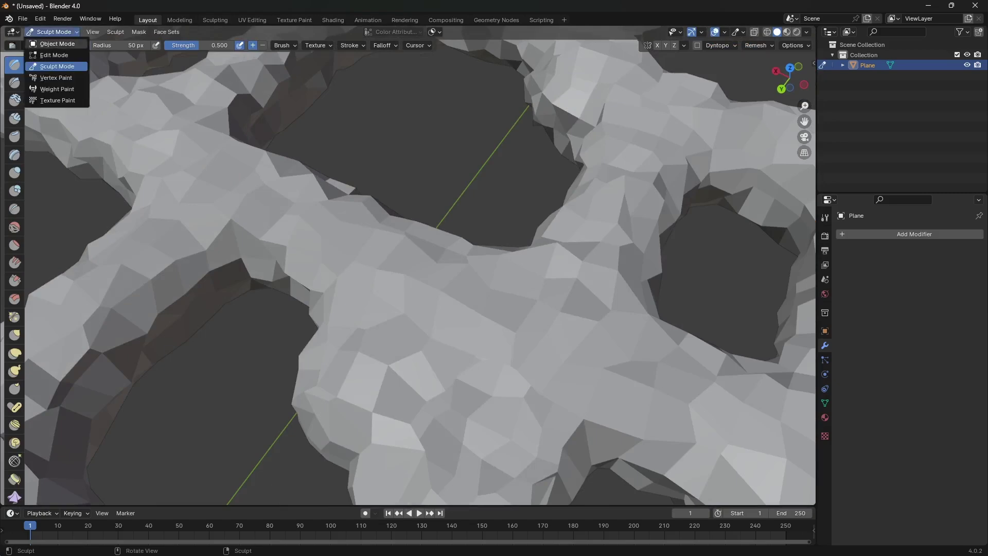
{"action": "left_click", "coordinate": [54, 55]}
{"action": "middle_click_drag", "start_coordinate": [329, 247], "coordinate": [290, 237]}
{"action": "left_click", "coordinate": [252, 369]}
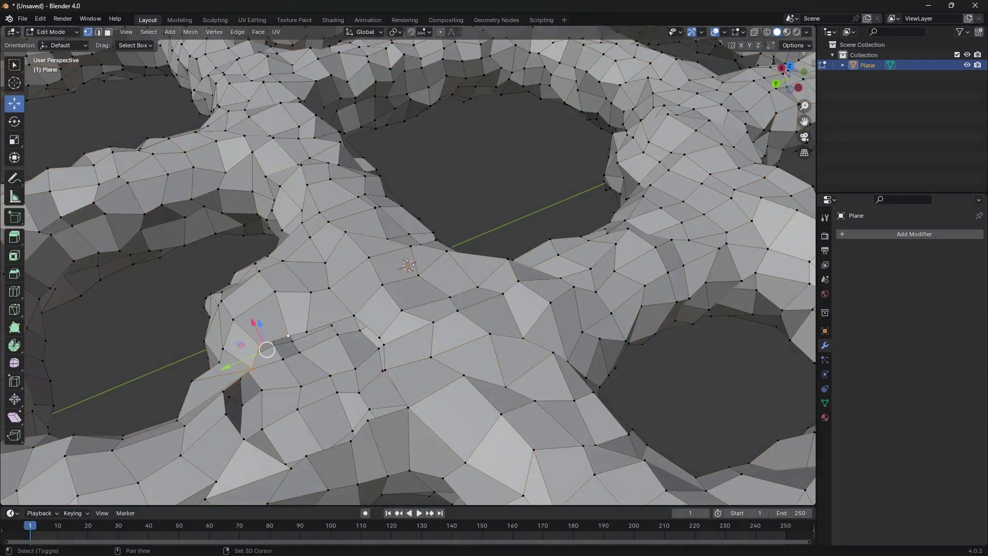
{"action": "middle_click_drag", "start_coordinate": [412, 257], "coordinate": [443, 242]}
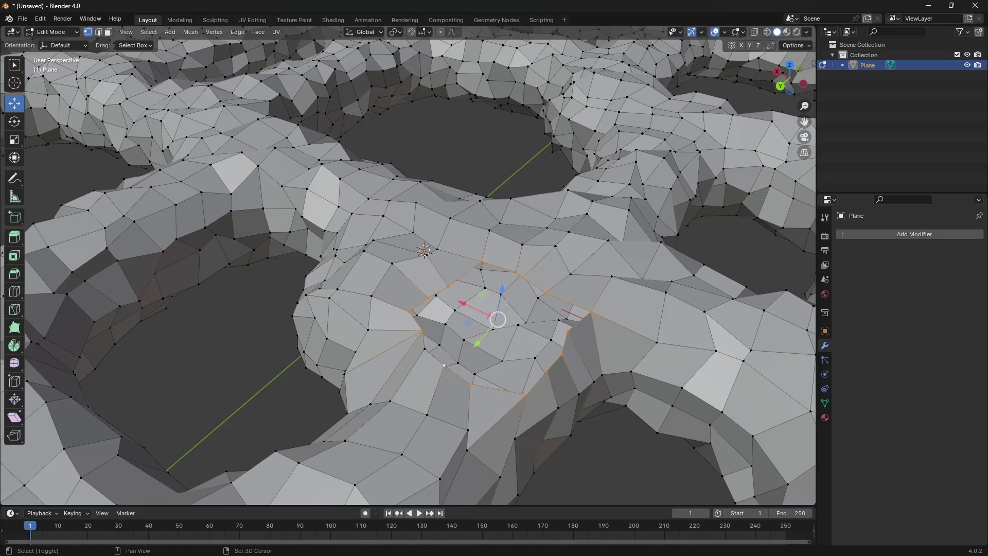
{"action": "middle_click_drag", "start_coordinate": [442, 242], "coordinate": [452, 180]}
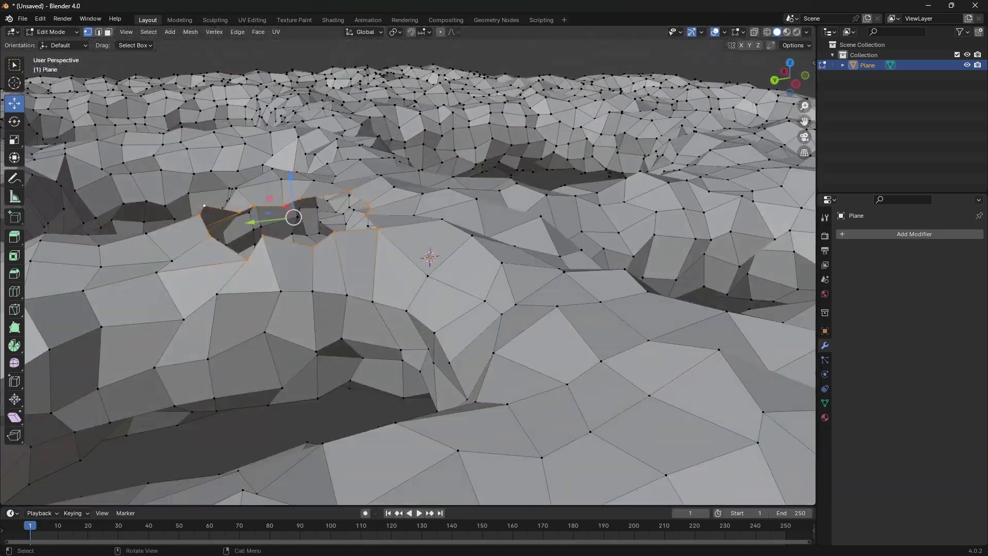
Smooth the selected rim vertices of the opening with Smoothing 1.000 and Repeat 95.
{"action": "right_click", "coordinate": [216, 228]}
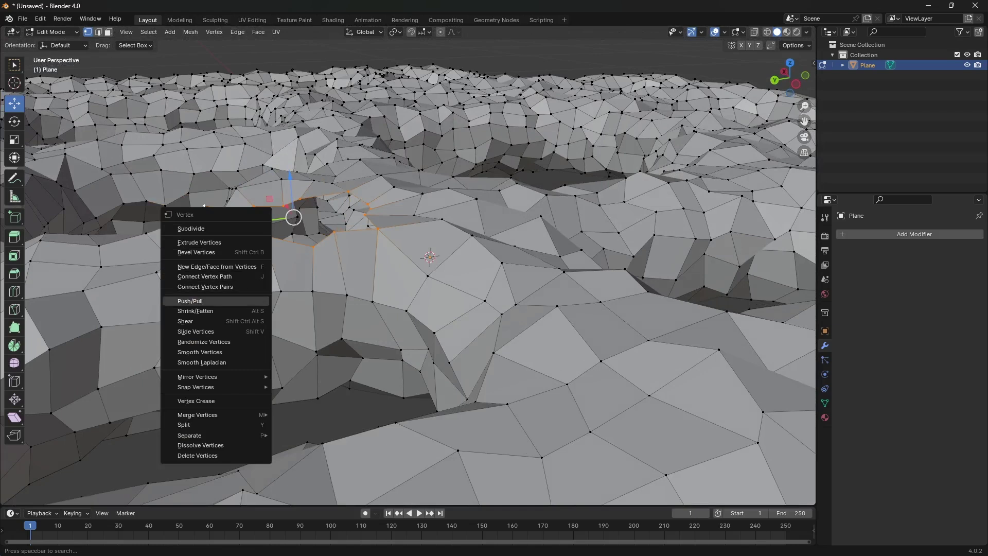
{"action": "key", "text": "Escape"}
{"action": "right_click", "coordinate": [235, 240]}
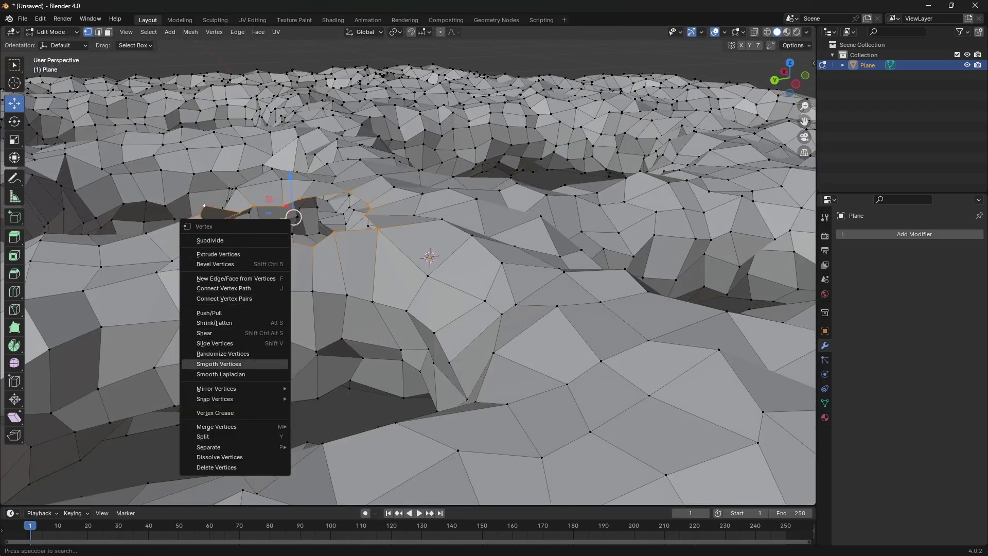
{"action": "left_click", "coordinate": [218, 364]}
{"action": "left_click_drag", "start_coordinate": [132, 449], "coordinate": [152, 460]}
{"action": "middle_click_drag", "start_coordinate": [288, 360], "coordinate": [443, 309]}
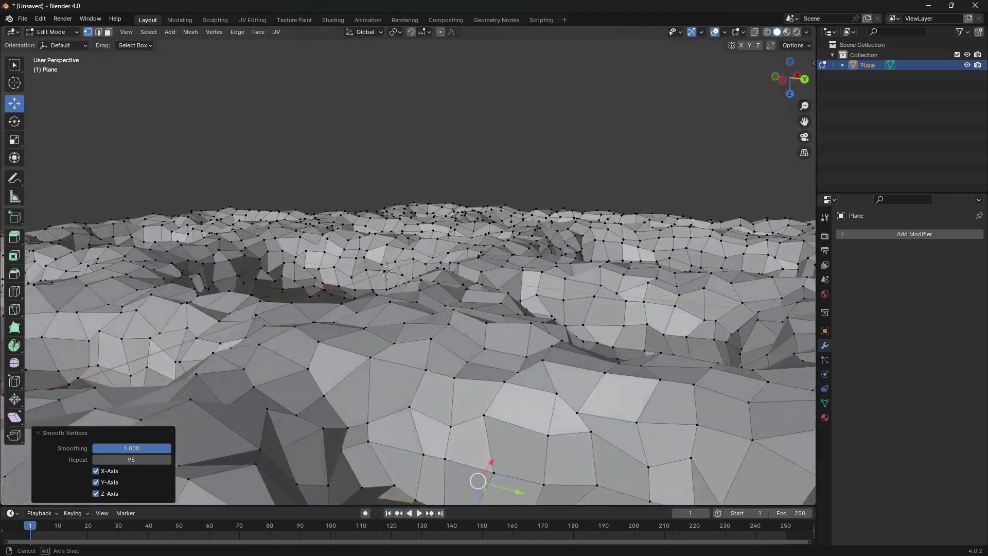
Scale the opening's rim along Y, and along X by a factor of about 0.609.
{"action": "middle_click_drag", "start_coordinate": [477, 480], "coordinate": [511, 498]}
{"action": "middle_click_drag", "start_coordinate": [494, 371], "coordinate": [363, 235]}
{"action": "middle_click_drag", "start_coordinate": [597, 381], "coordinate": [535, 355]}
{"action": "left_click_drag", "start_coordinate": [199, 335], "coordinate": [234, 339]}
{"action": "left_click_drag", "start_coordinate": [250, 305], "coordinate": [247, 324]}
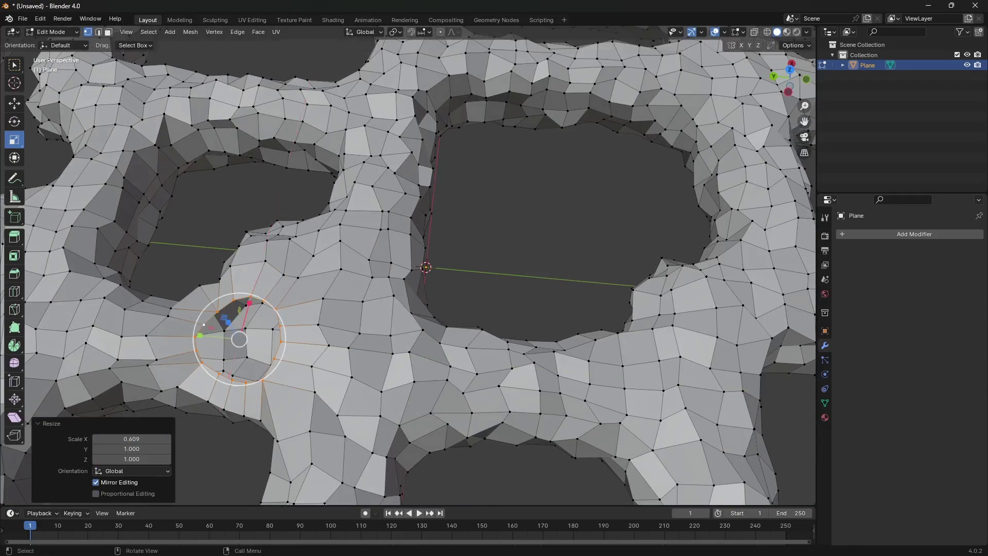
{"action": "left_click", "coordinate": [240, 246]}
{"action": "middle_click_drag", "start_coordinate": [242, 247], "coordinate": [276, 215]}
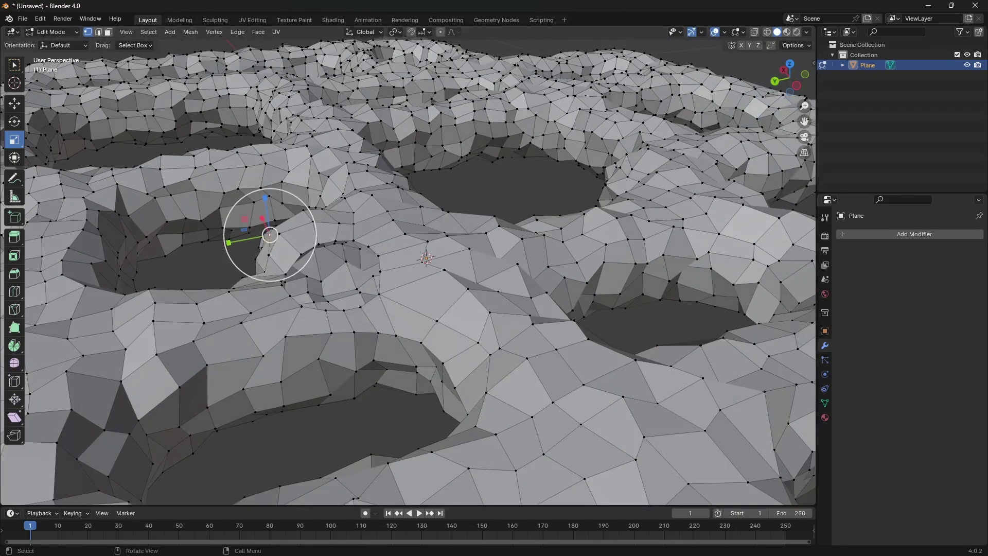
Return the tunnel network to Object Mode and apply Shade Smooth to it.
{"action": "left_click", "coordinate": [54, 32]}
{"action": "left_click", "coordinate": [56, 43]}
{"action": "scroll", "coordinate": [330, 247], "scroll_direction": "up", "scroll_amount": 4}
{"action": "middle_click_drag", "start_coordinate": [329, 246], "coordinate": [172, 217]}
{"action": "scroll", "coordinate": [294, 220], "scroll_direction": "down", "scroll_amount": 12}
{"action": "scroll", "coordinate": [296, 221], "scroll_direction": "up", "scroll_amount": 8}
{"action": "right_click", "coordinate": [298, 224]}
{"action": "left_click", "coordinate": [296, 225]}
{"action": "scroll", "coordinate": [172, 217], "scroll_direction": "down", "scroll_amount": 4}
{"action": "middle_click_drag", "start_coordinate": [341, 193], "coordinate": [486, 231]}
{"action": "scroll", "coordinate": [379, 231], "scroll_direction": "up", "scroll_amount": 6}
{"action": "scroll", "coordinate": [404, 249], "scroll_direction": "down", "scroll_amount": 4}
{"action": "scroll", "coordinate": [403, 249], "scroll_direction": "up", "scroll_amount": 3}
{"action": "scroll", "coordinate": [479, 248], "scroll_direction": "down", "scroll_amount": 3}
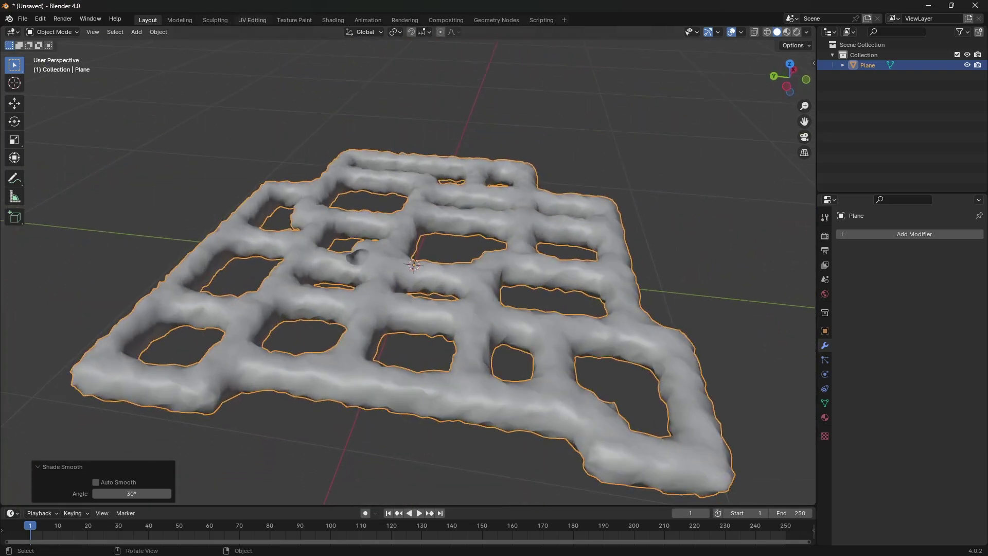
In the UV Editing workspace, select the entire tunnel mesh and all of its UVs.
{"action": "left_click", "coordinate": [252, 21]}
{"action": "scroll", "coordinate": [614, 285], "scroll_direction": "up", "scroll_amount": 12}
{"action": "middle_click_drag", "start_coordinate": [615, 285], "coordinate": [685, 272]}
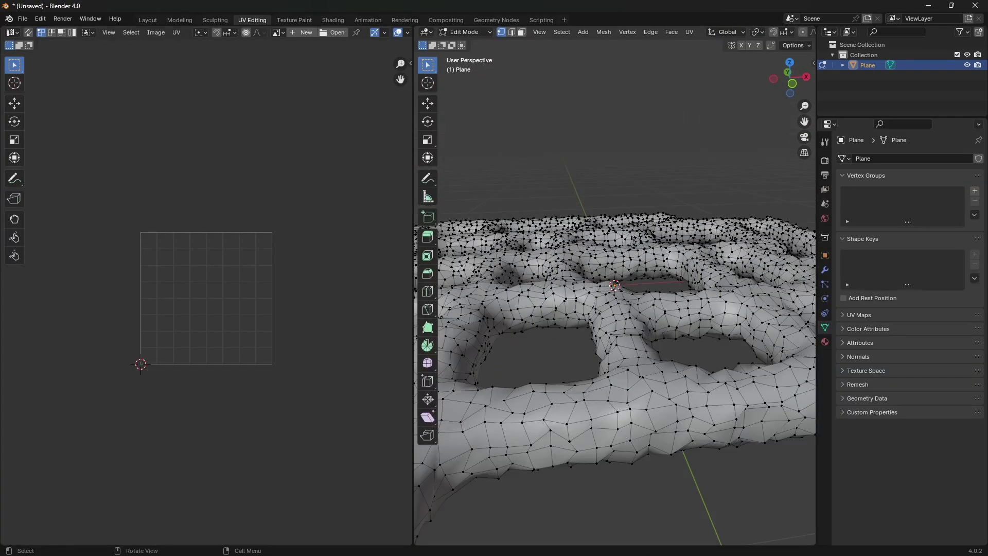
{"action": "key", "text": "a"}
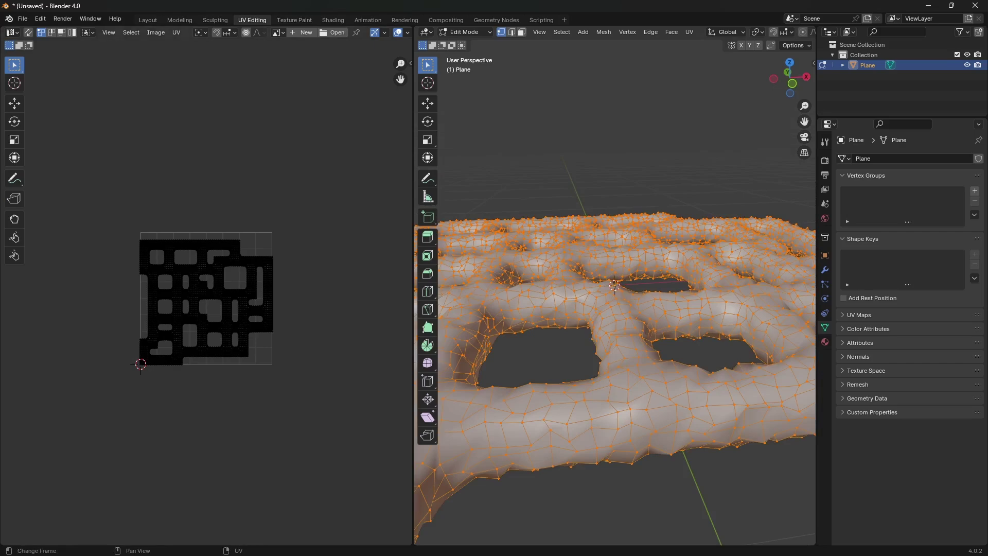
{"action": "middle_click_drag", "start_coordinate": [617, 319], "coordinate": [544, 343]}
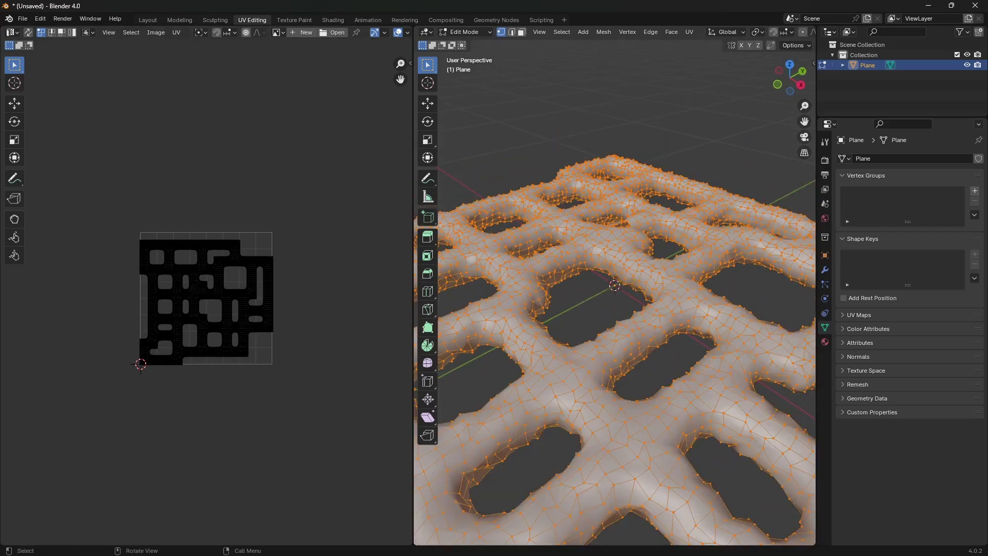
{"action": "key", "text": "a"}
Unwrap the selected UVs with Smart UV Project, using a 66° angle limit and the Scaled margin method.
{"action": "right_click", "coordinate": [161, 163]}
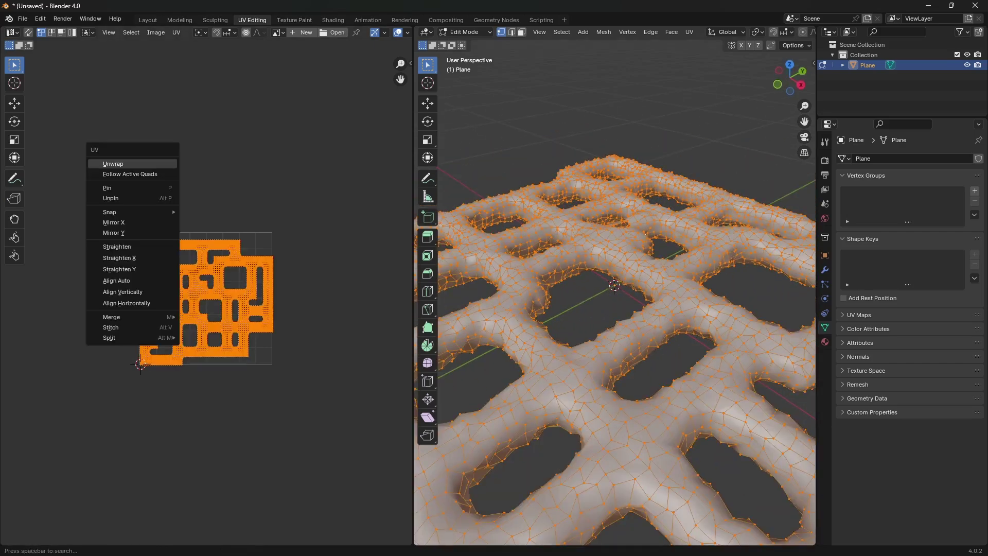
{"action": "left_click", "coordinate": [176, 32]}
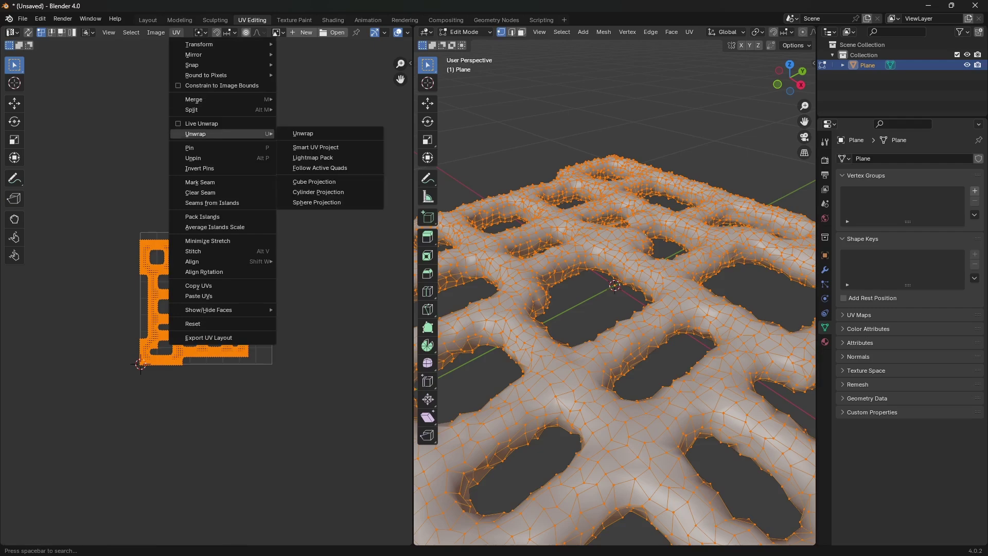
{"action": "mouse_move", "coordinate": [198, 134]}
{"action": "left_click", "coordinate": [314, 159]}
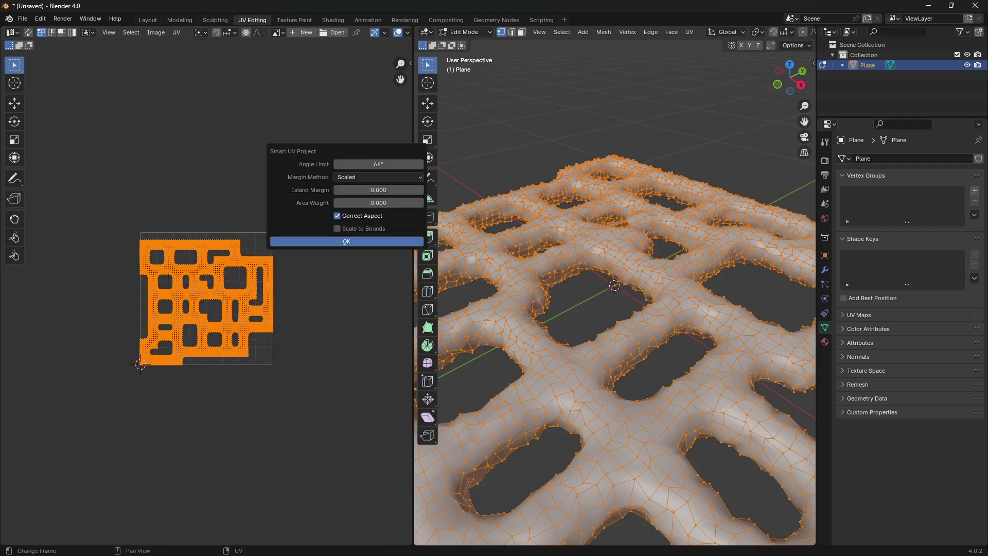
{"action": "key", "text": "Return"}
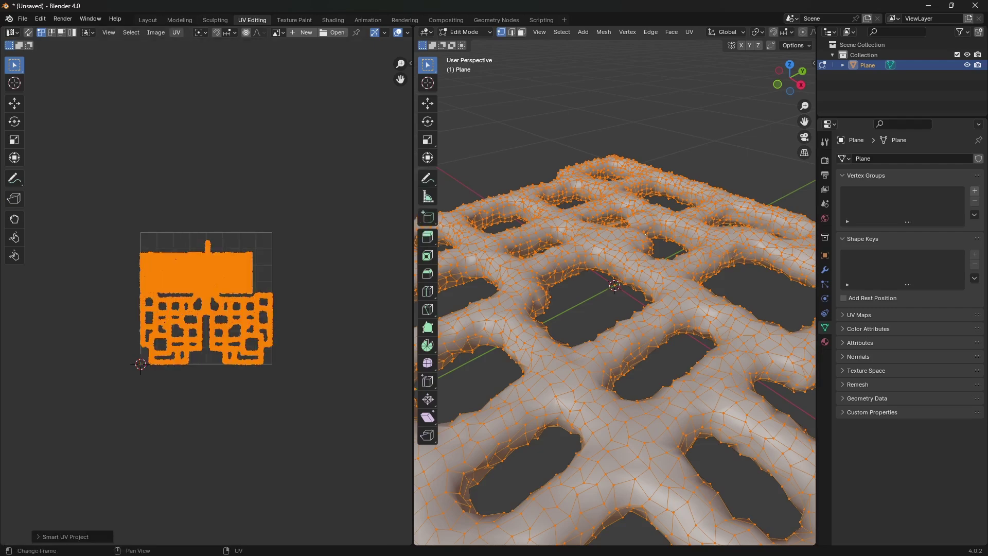
Unwrap the mesh with Cube Projection and scale all UVs up uniformly by about 3.35.
{"action": "left_click", "coordinate": [176, 31]}
{"action": "mouse_move", "coordinate": [206, 134]}
{"action": "left_click", "coordinate": [314, 182]}
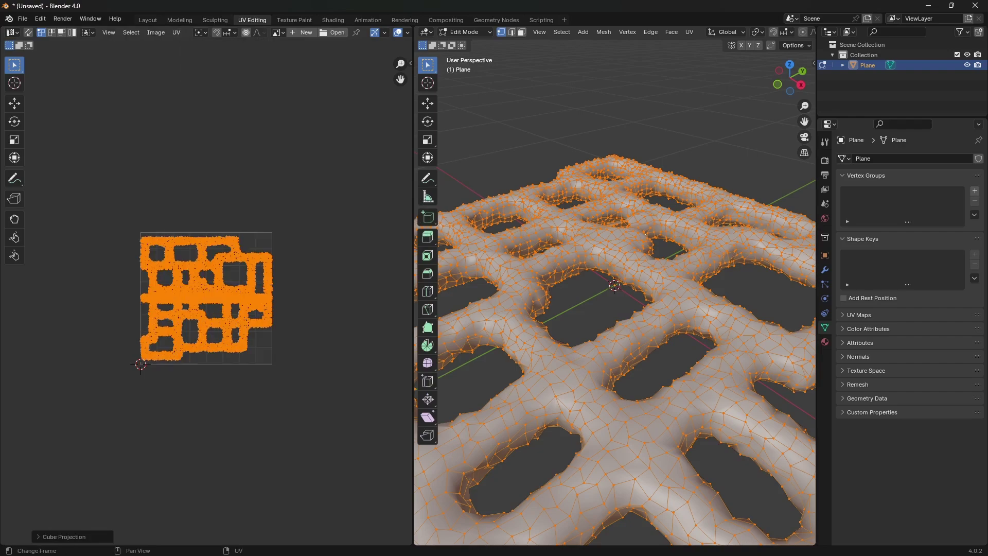
{"action": "scroll", "coordinate": [614, 285], "scroll_direction": "up", "scroll_amount": 5}
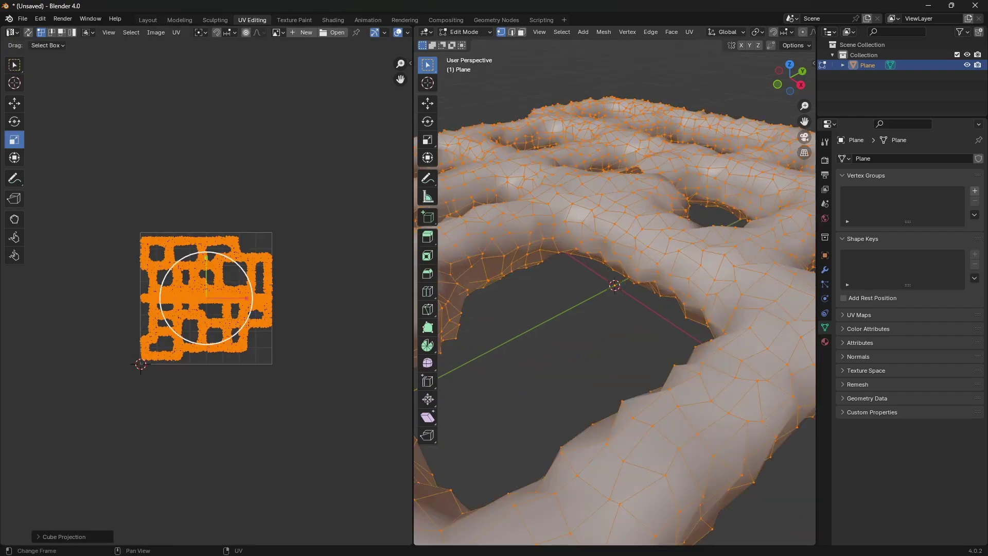
{"action": "left_click_drag", "start_coordinate": [250, 312], "coordinate": [346, 341]}
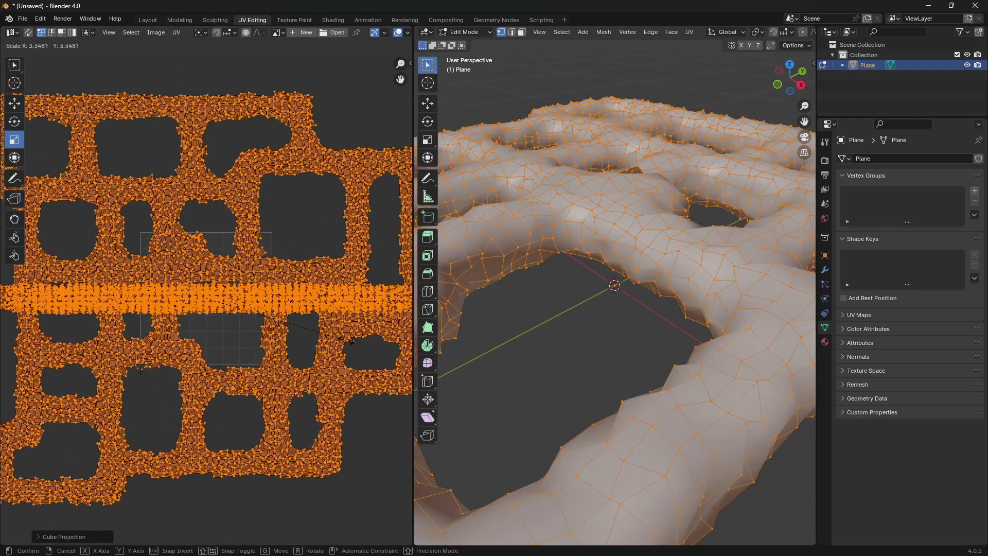
Return to the Layout workspace and examine the smooth-shaded tunnel network from close up and from a distance.
{"action": "left_click", "coordinate": [148, 20]}
{"action": "scroll", "coordinate": [422, 267], "scroll_direction": "up", "scroll_amount": 6}
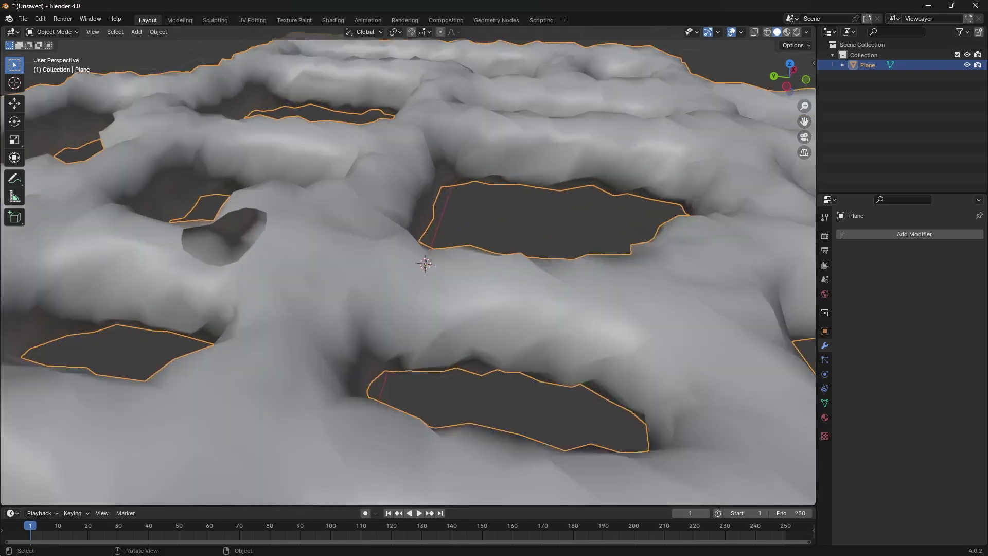
{"action": "middle_click_drag", "start_coordinate": [422, 299], "coordinate": [288, 252]}
{"action": "scroll", "coordinate": [408, 272], "scroll_direction": "down", "scroll_amount": 12}
{"action": "mouse_move", "coordinate": [411, 268]}
{"action": "middle_mouse_down"}
{"action": "mouse_move", "coordinate": [392, 281]}
{"action": "mouse_move", "coordinate": [350, 274]}
{"action": "mouse_move", "coordinate": [370, 293]}
{"action": "mouse_move", "coordinate": [412, 273]}
{"action": "mouse_move", "coordinate": [422, 283]}
{"action": "mouse_move", "coordinate": [427, 267]}
{"action": "mouse_move", "coordinate": [437, 288]}
{"action": "mouse_move", "coordinate": [466, 296]}
{"action": "mouse_move", "coordinate": [463, 283]}
{"action": "mouse_move", "coordinate": [414, 262]}
{"action": "middle_mouse_up"}
{"action": "scroll", "coordinate": [408, 273], "scroll_direction": "up", "scroll_amount": 12}
{"action": "scroll", "coordinate": [408, 273], "scroll_direction": "down", "scroll_amount": 3}
{"action": "scroll", "coordinate": [408, 272], "scroll_direction": "up", "scroll_amount": 4}
{"action": "scroll", "coordinate": [408, 273], "scroll_direction": "down", "scroll_amount": 4}
{"action": "scroll", "coordinate": [408, 272], "scroll_direction": "down", "scroll_amount": 12}
{"action": "scroll", "coordinate": [408, 273], "scroll_direction": "up", "scroll_amount": 6}
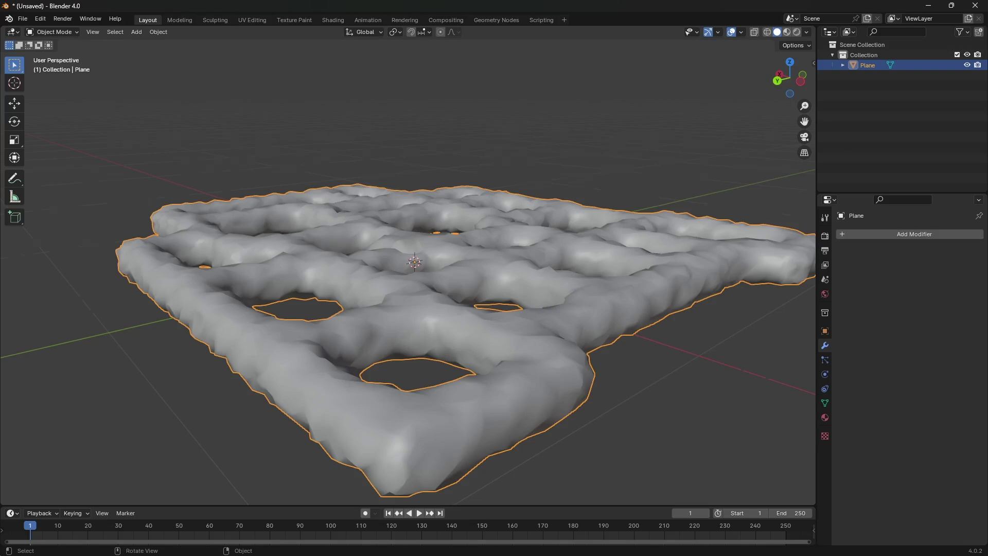
{"action": "scroll", "coordinate": [408, 273], "scroll_direction": "down", "scroll_amount": 6}
{"action": "mouse_move", "coordinate": [408, 272]}
{"action": "middle_mouse_down"}
{"action": "mouse_move", "coordinate": [396, 330]}
{"action": "mouse_move", "coordinate": [442, 288]}
{"action": "mouse_move", "coordinate": [407, 258]}
{"action": "mouse_move", "coordinate": [414, 263]}
{"action": "middle_mouse_up"}
{"action": "scroll", "coordinate": [408, 273], "scroll_direction": "up", "scroll_amount": 5}
{"action": "scroll", "coordinate": [412, 264], "scroll_direction": "down", "scroll_amount": 3}
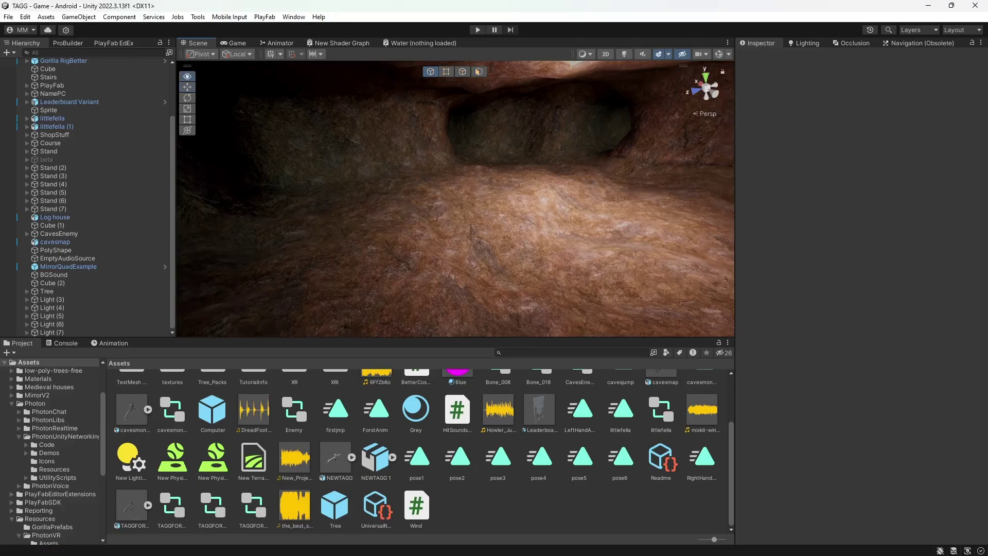
Look around inside the textured cave map in Unity's Scene view.
{"action": "right_click_drag", "start_coordinate": [456, 198], "coordinate": [406, 198]}
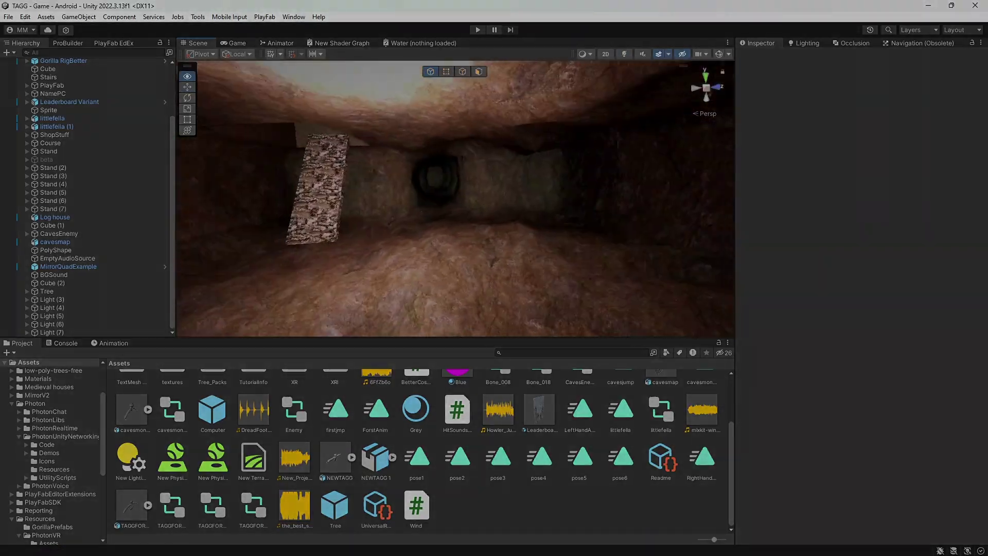
{"action": "right_click_drag", "start_coordinate": [455, 198], "coordinate": [484, 199]}
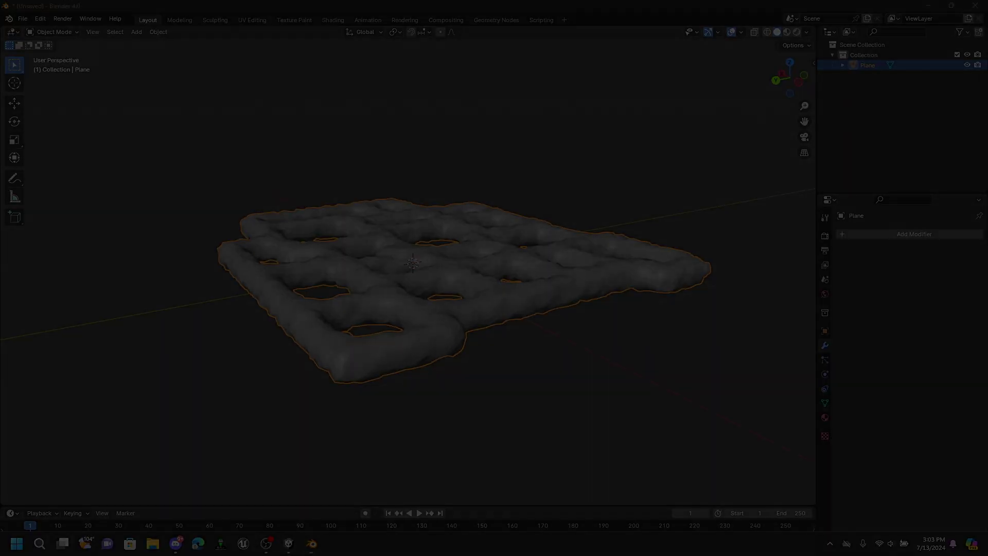
{"action": "left_click", "coordinate": [266, 543]}
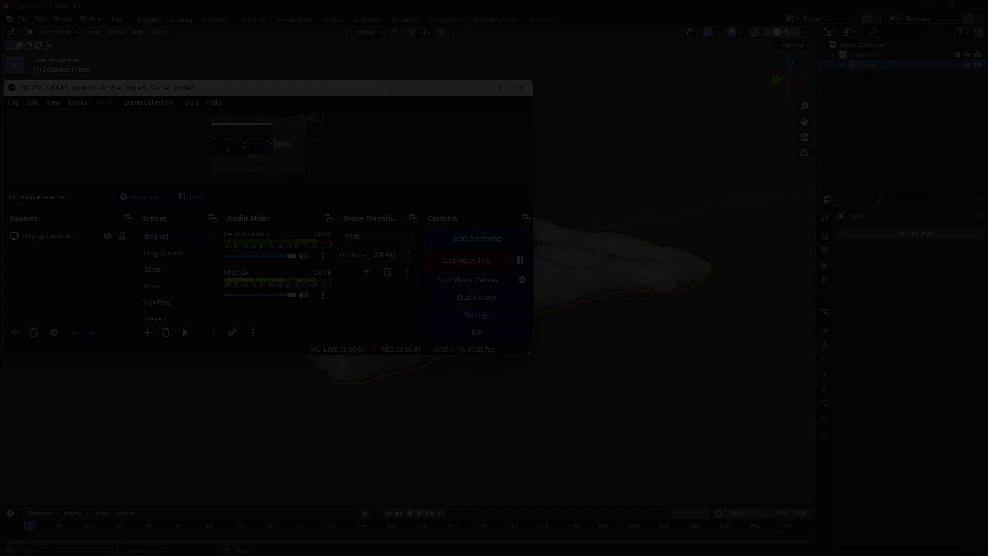